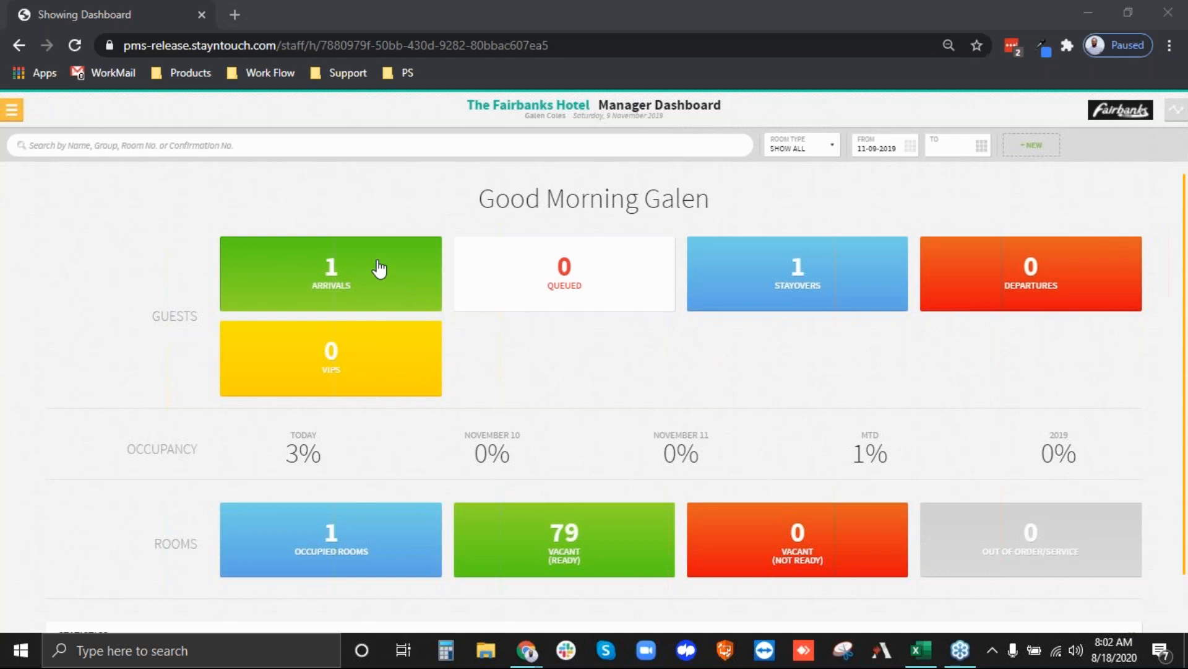
- Open today's Arrivals list, showing the one reservation arriving 11-09-2019 in The Cozy Room
click(358, 295)
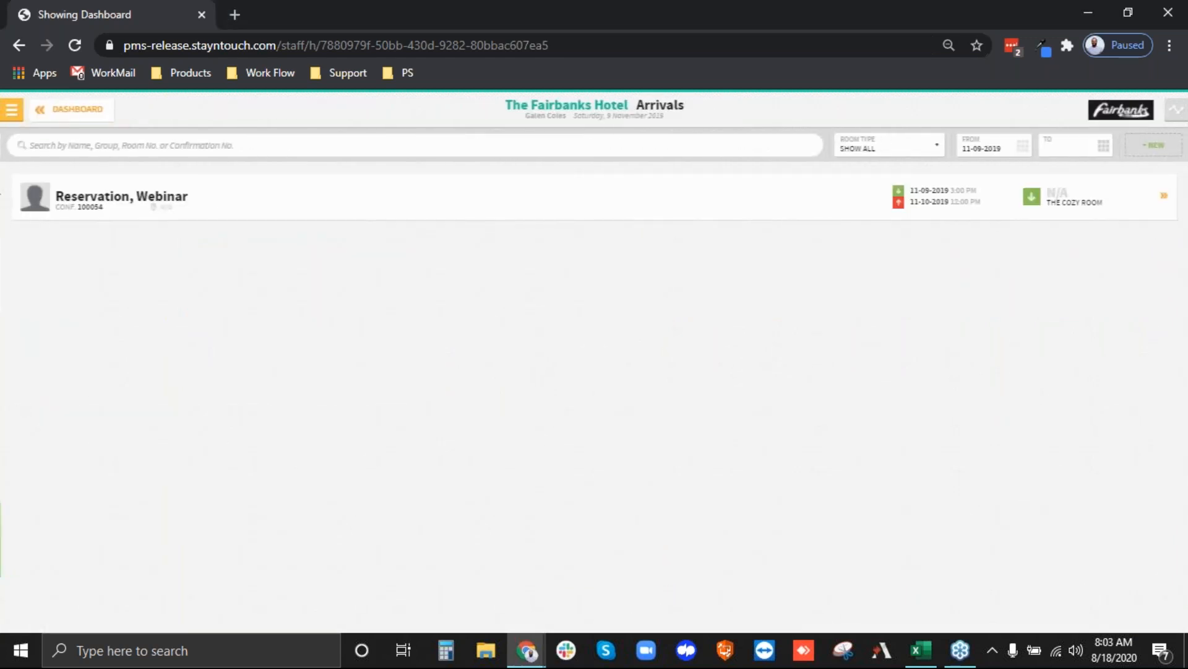
- Review the Webinar reservation's stay card, then go to Hotel Admin's Rates section
click(148, 203)
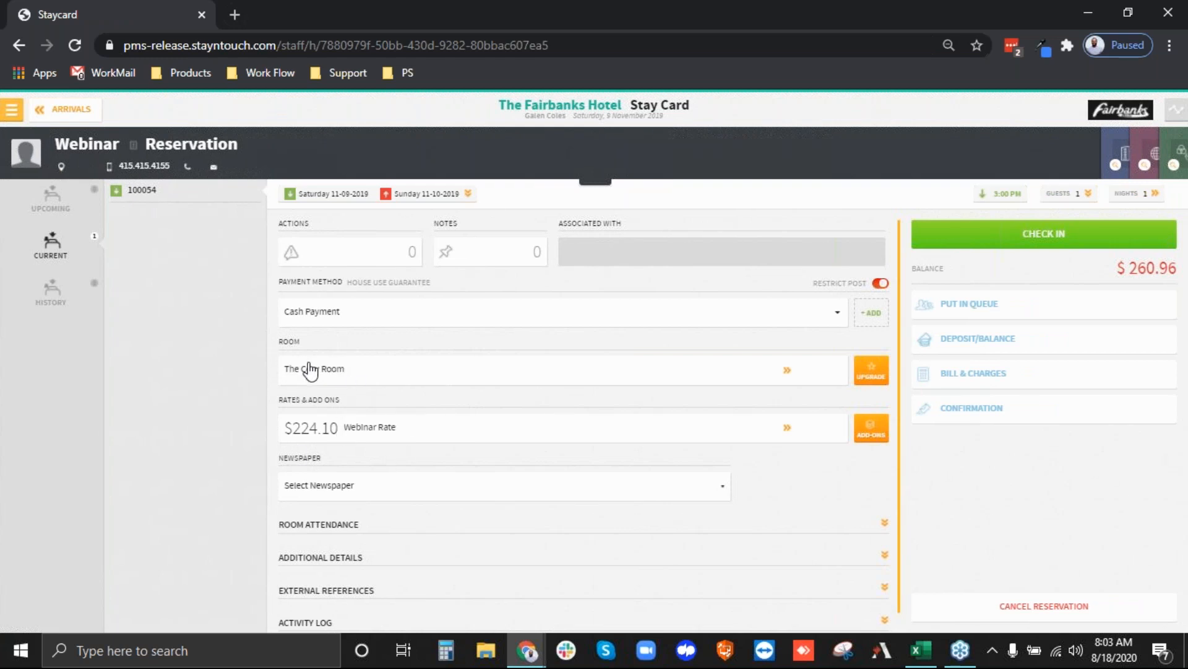
click(11, 110)
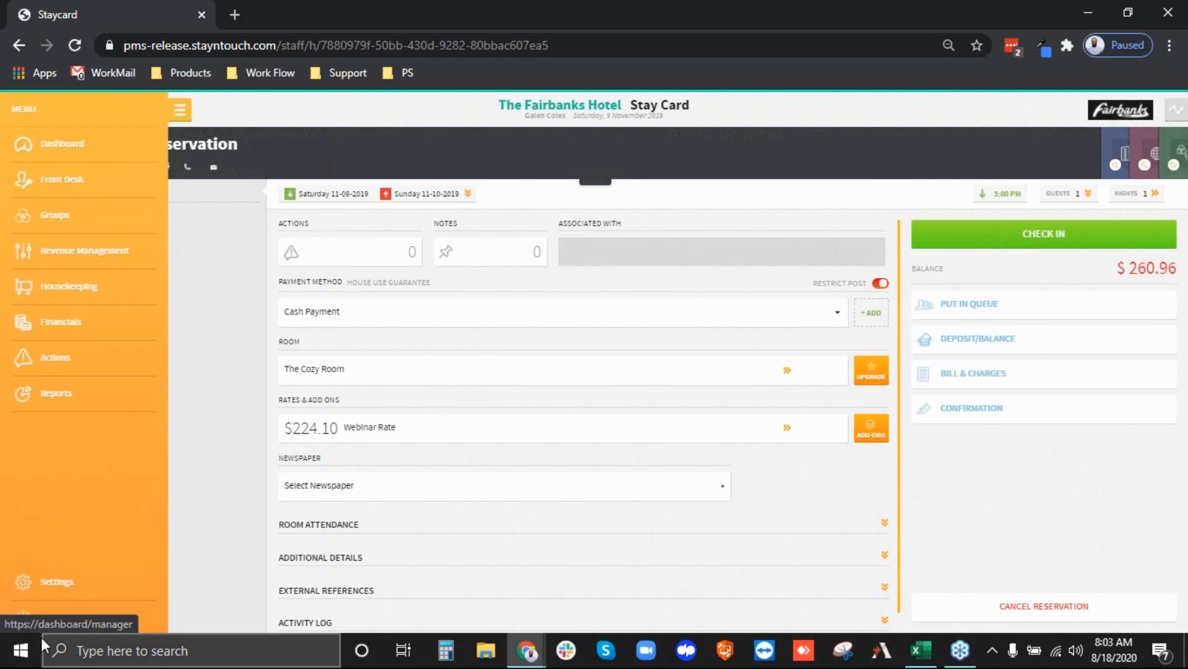
click(53, 583)
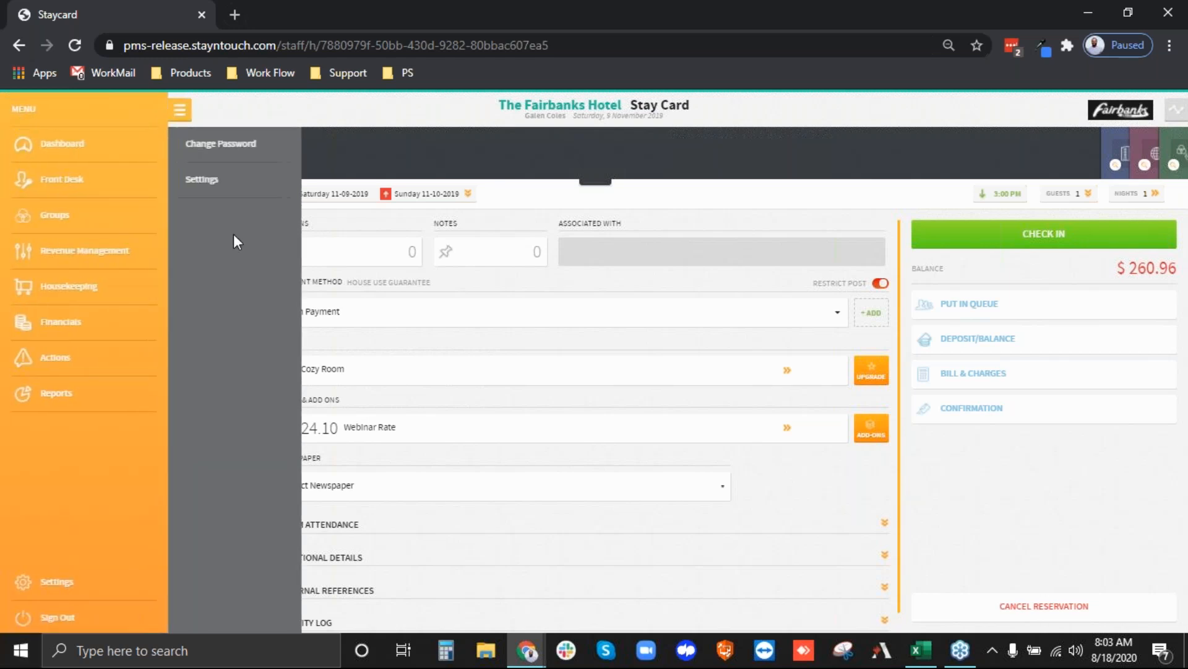
click(212, 183)
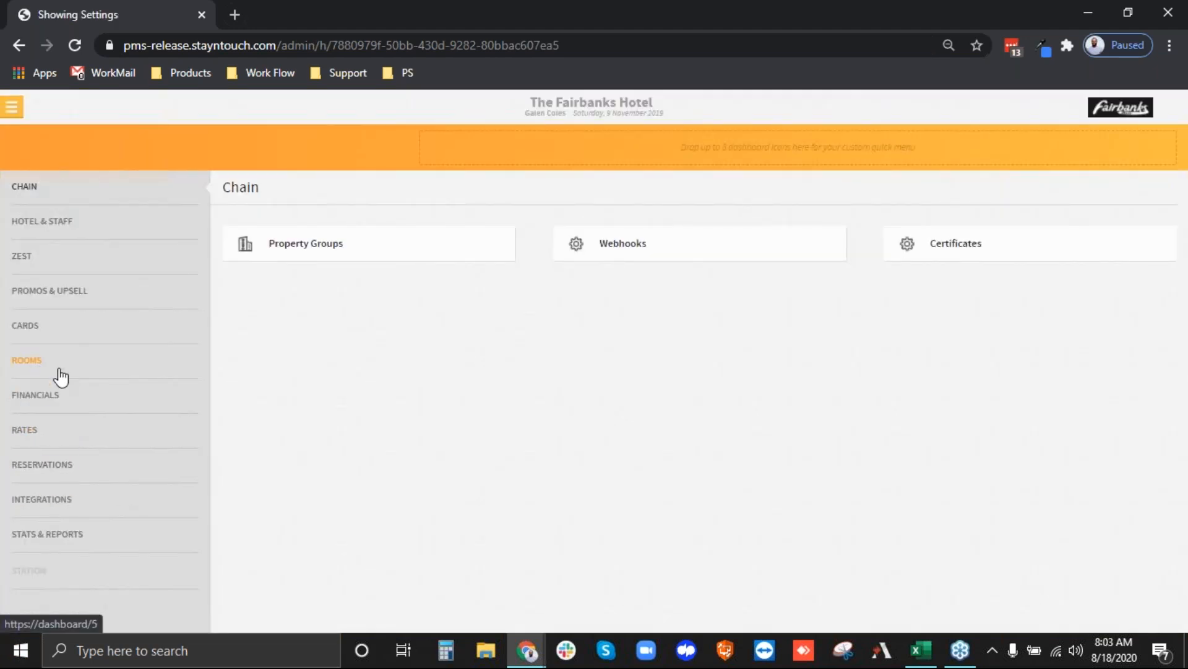
click(39, 430)
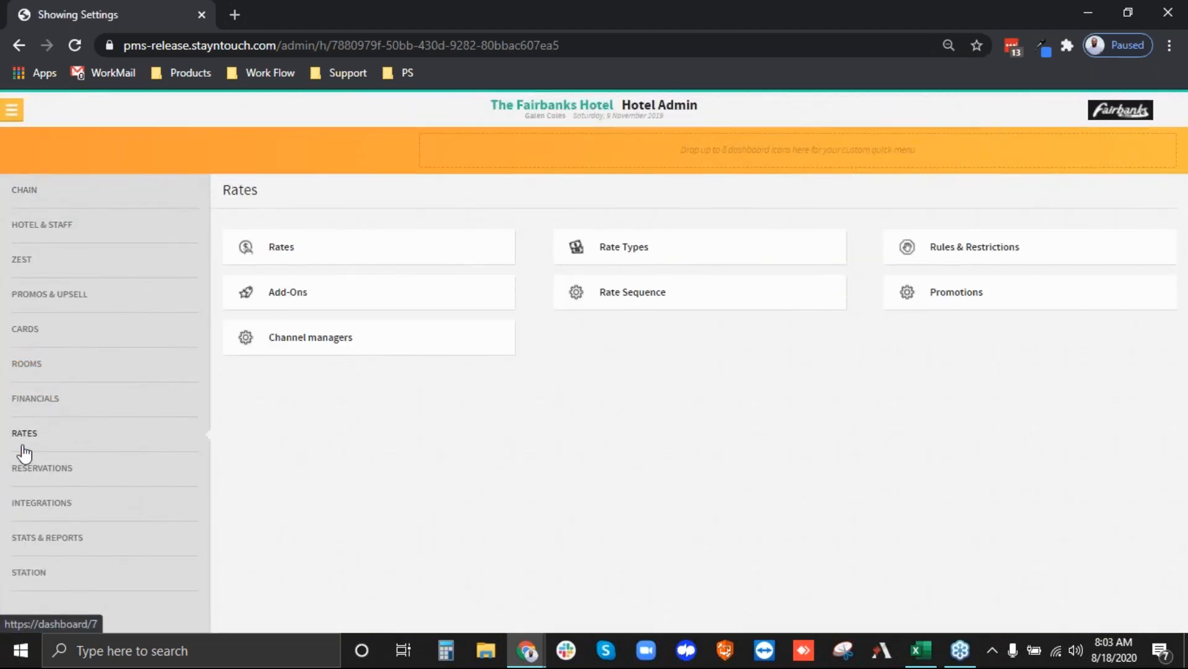
- Search the rates for 'we' and show the Webinar Rate's assigned room types
click(357, 254)
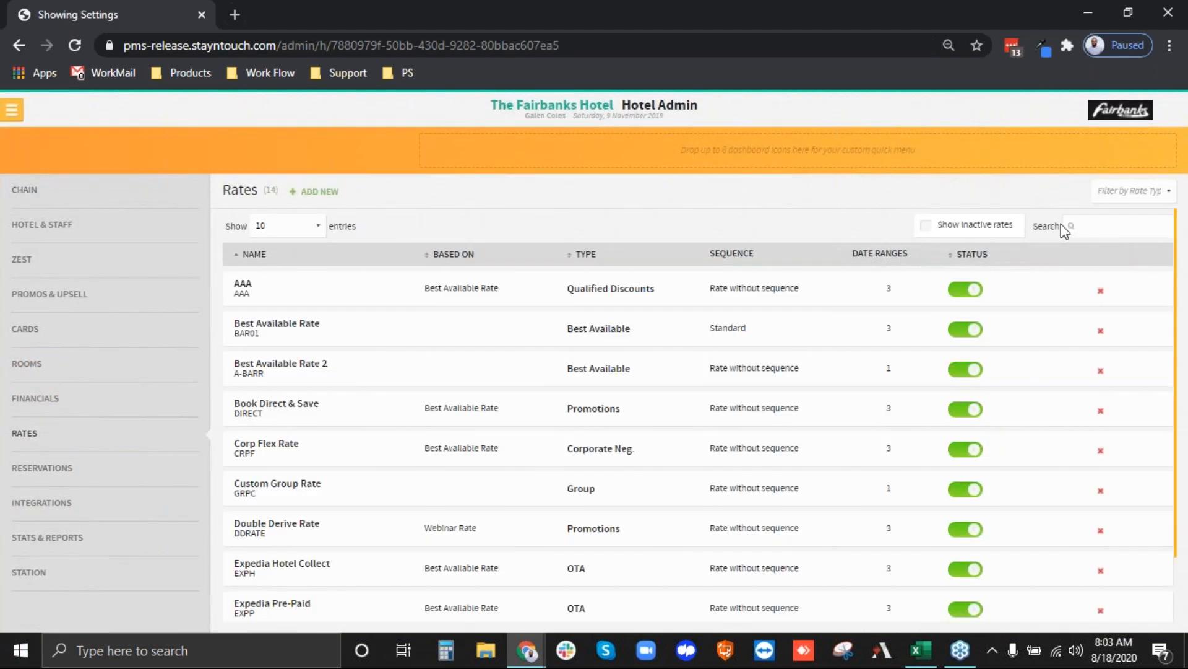
click(1125, 231)
text(web)
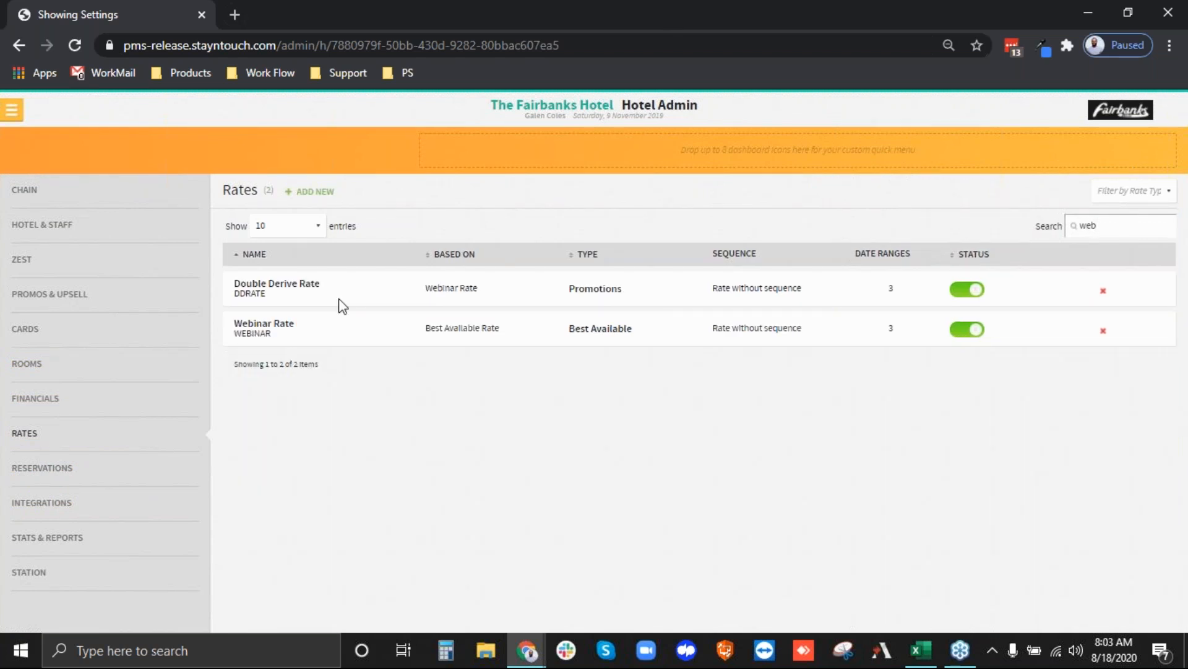
click(250, 328)
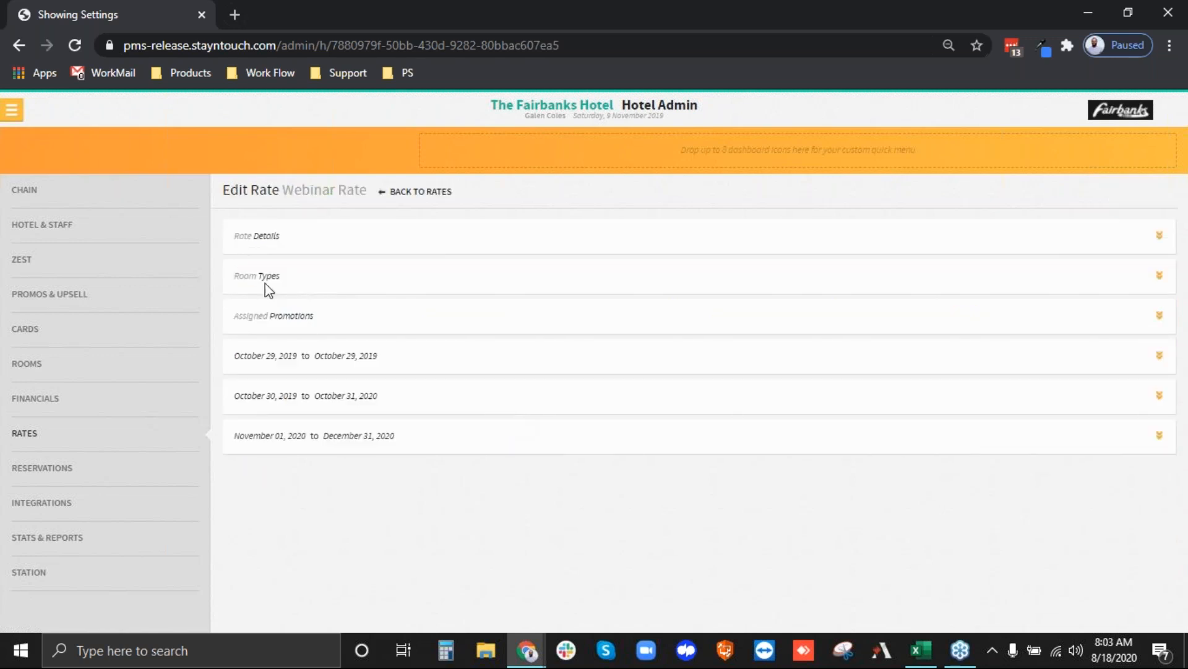
click(267, 289)
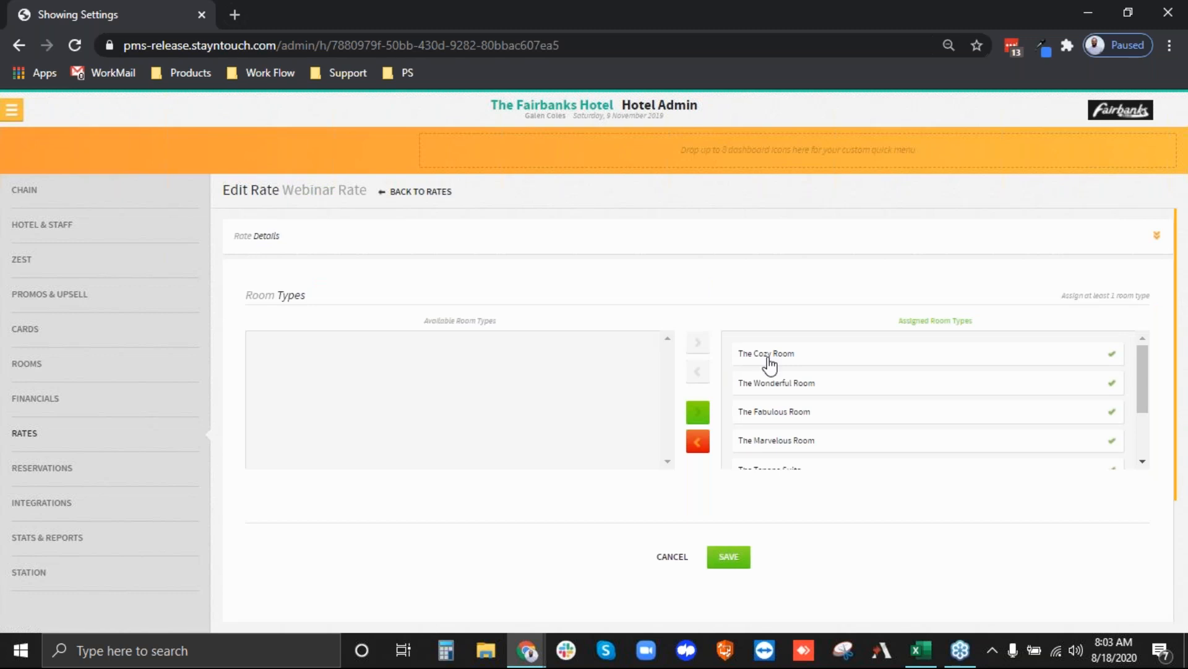
- Unassign the Wonderful, Fabulous, Tanana, Chena and Denali rooms, keeping Cozy and Marvelous, and save
drag(820, 361, 425, 386)
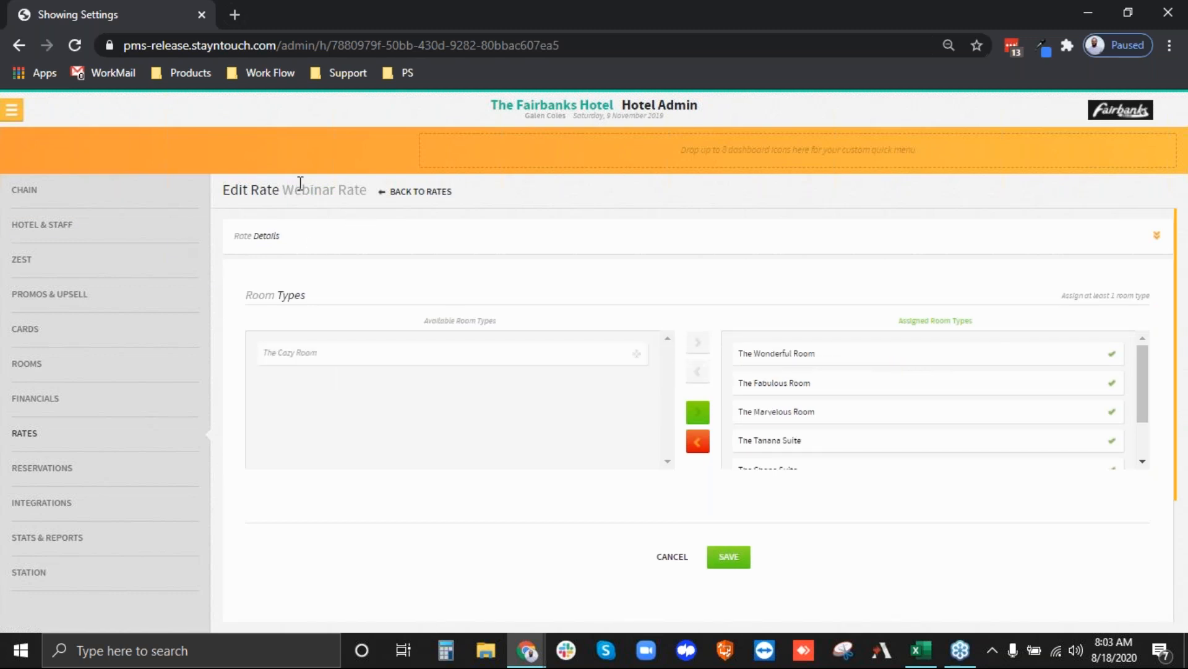
click(743, 563)
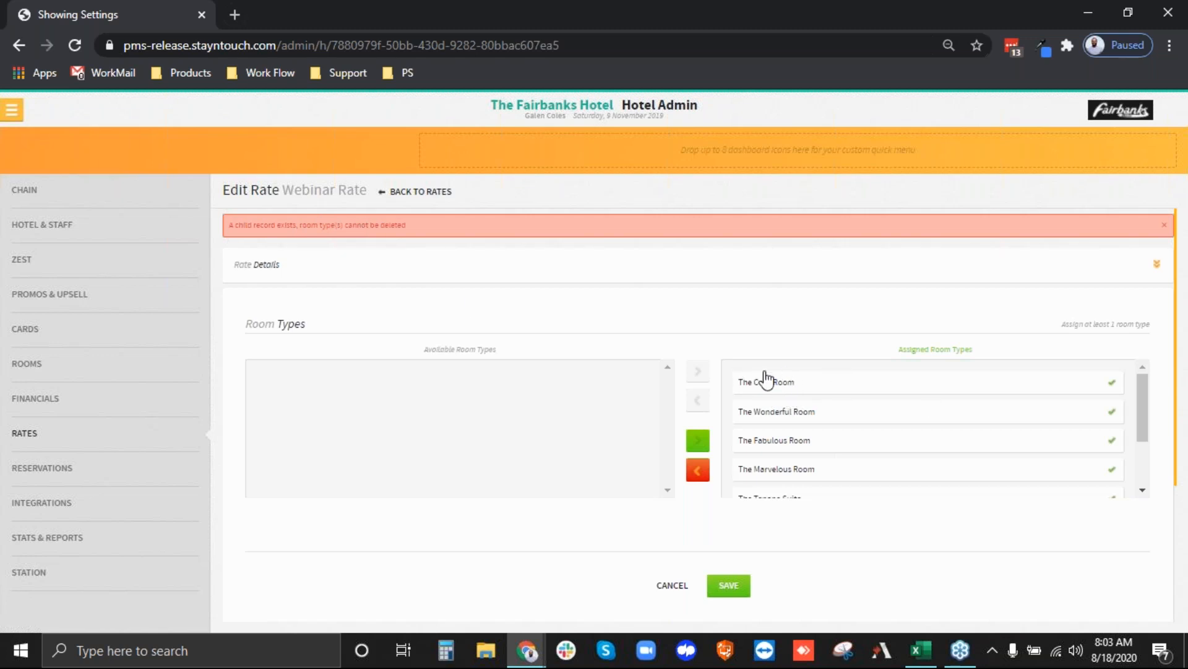
scroll(766, 310, down, 1)
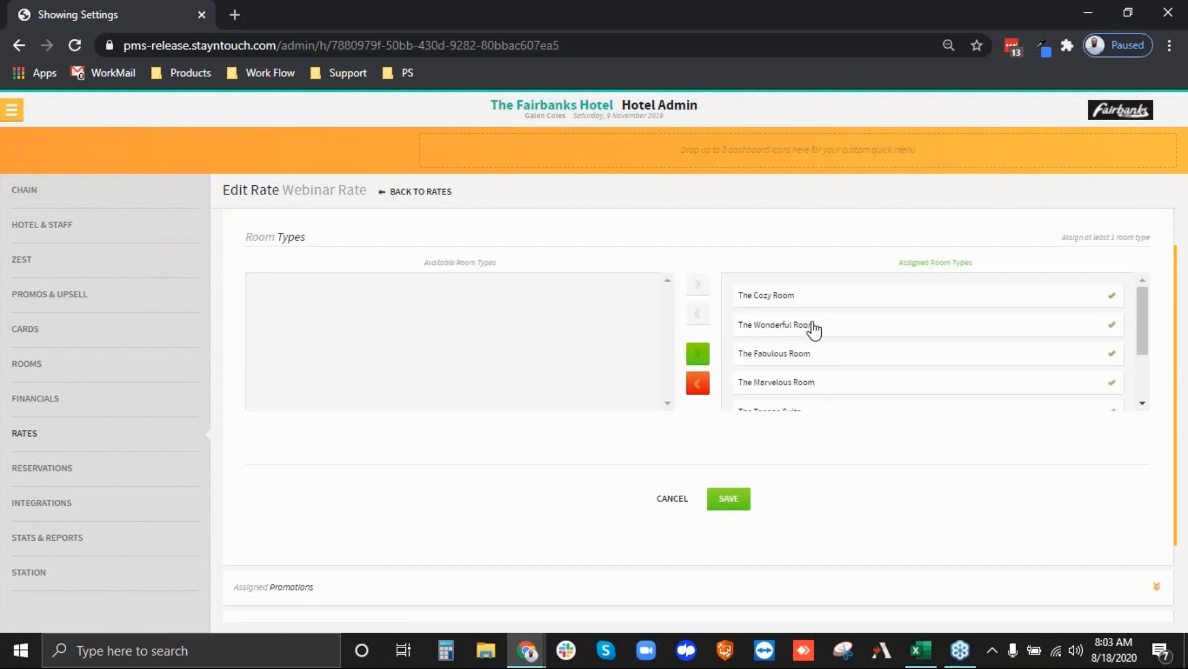
drag(811, 328, 447, 328)
drag(788, 324, 490, 341)
drag(804, 365, 430, 436)
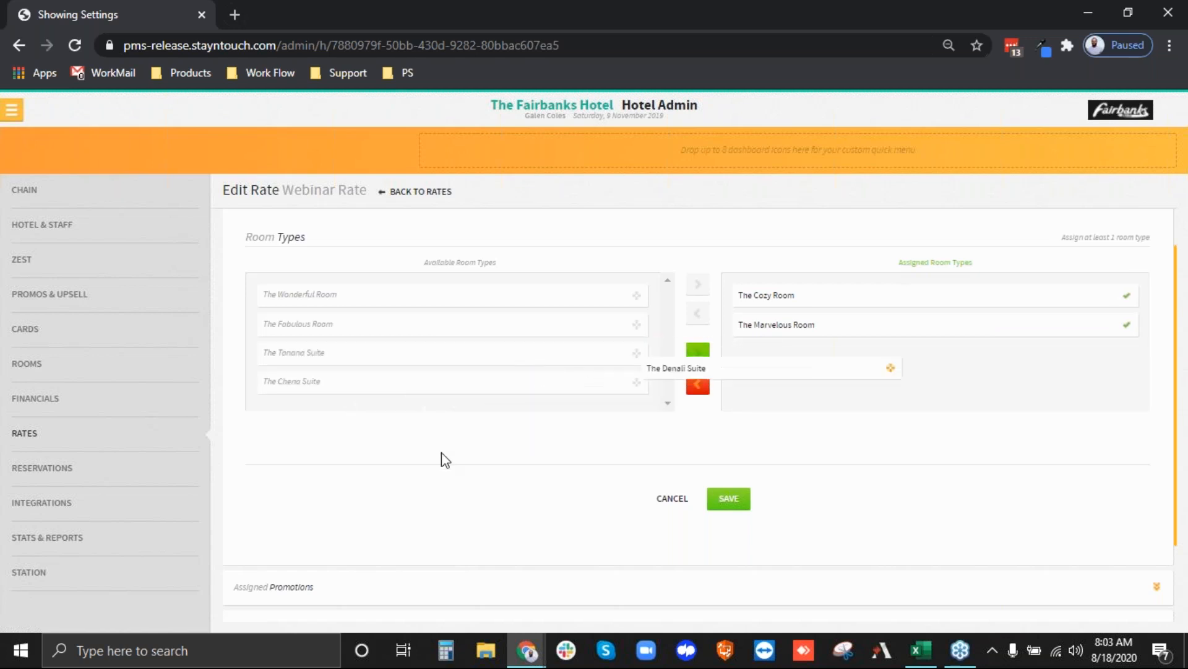
drag(770, 362, 313, 345)
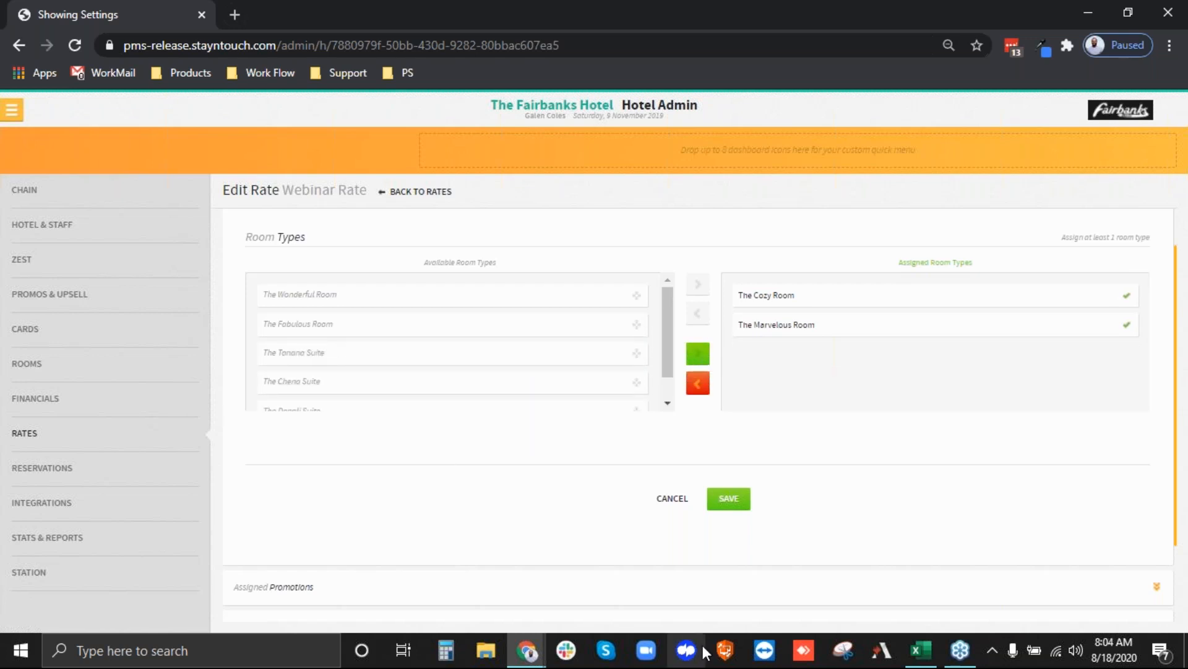
click(729, 499)
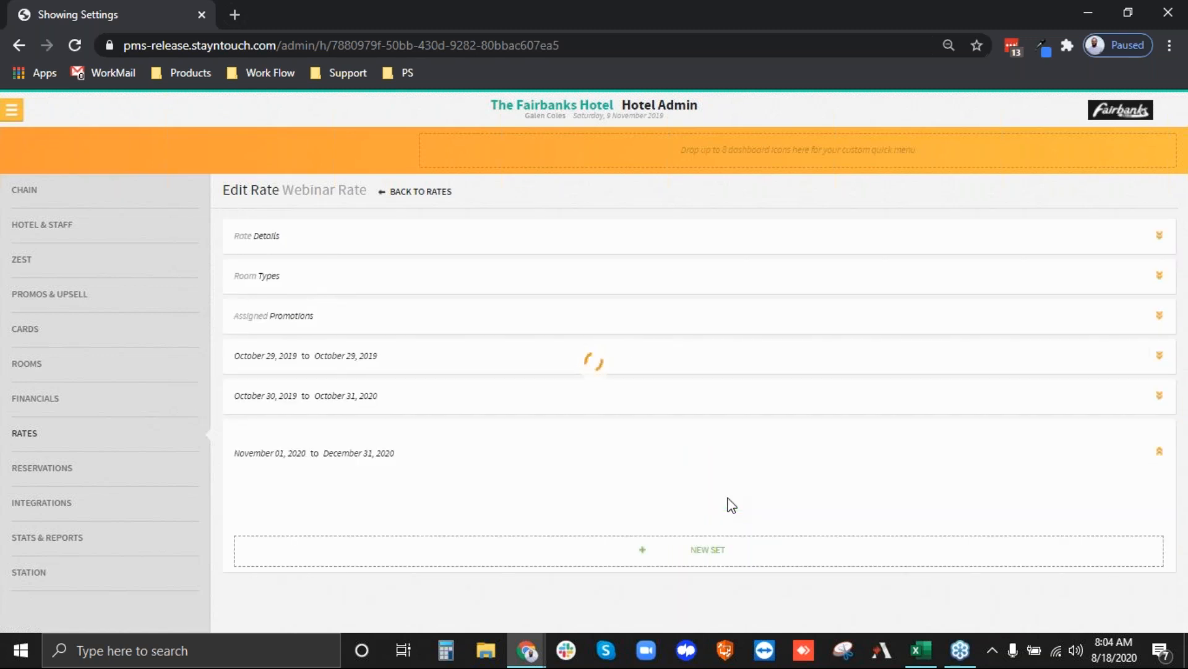
- Confirm Cozy and Marvelous remain on the Webinar Rate, then return to the Dashboard
click(266, 282)
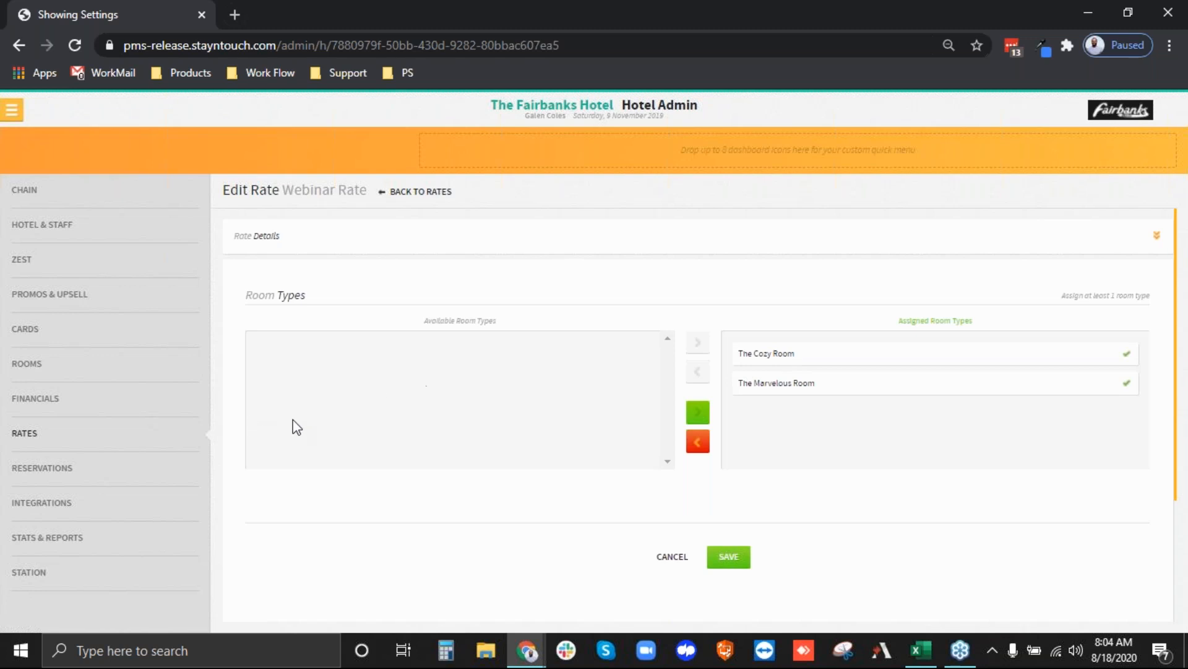
drag(762, 363, 811, 370)
click(12, 109)
click(50, 150)
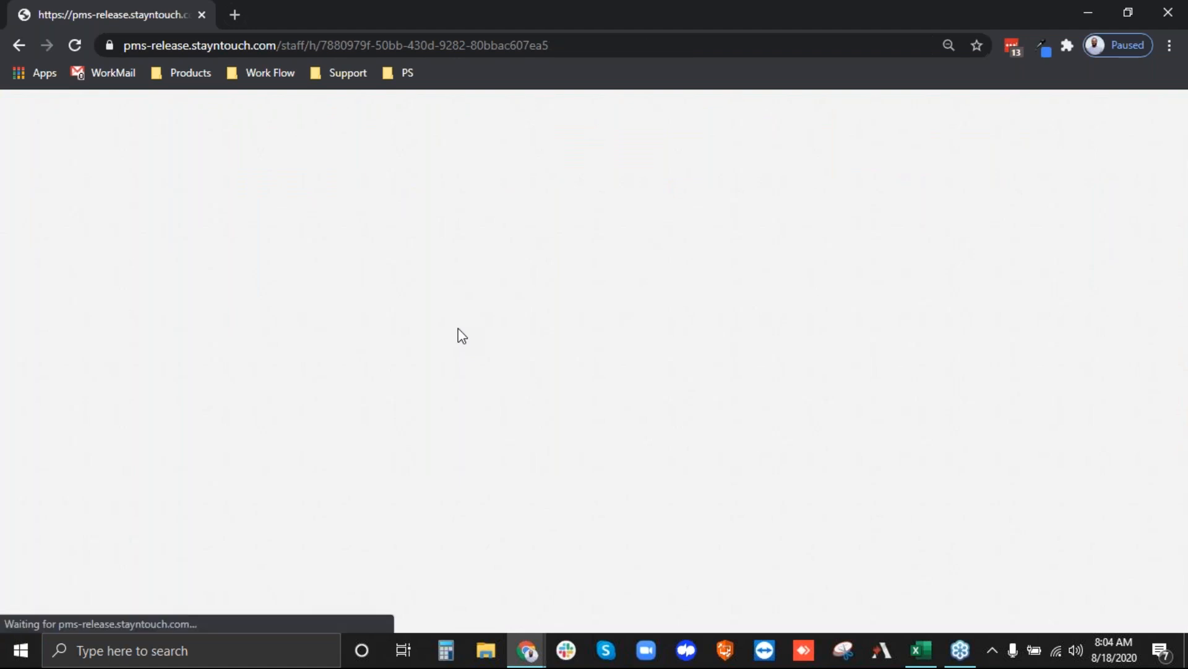
- Open the Webinar arrival's stay card and look at its rate options without changing them
click(332, 279)
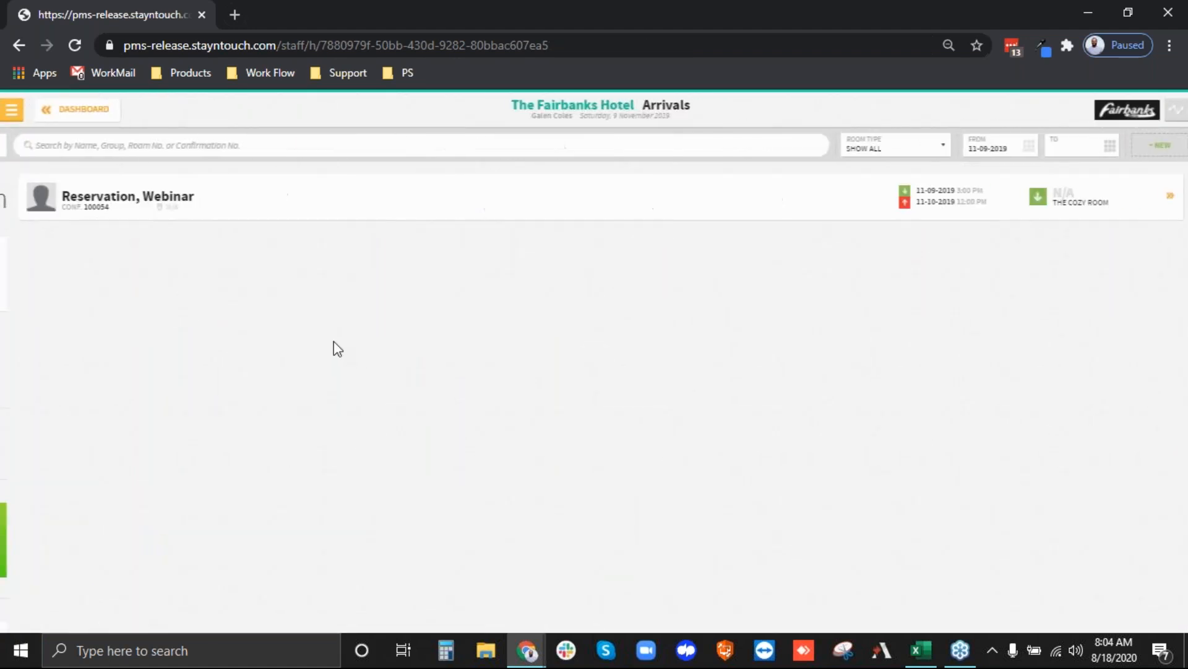
click(187, 193)
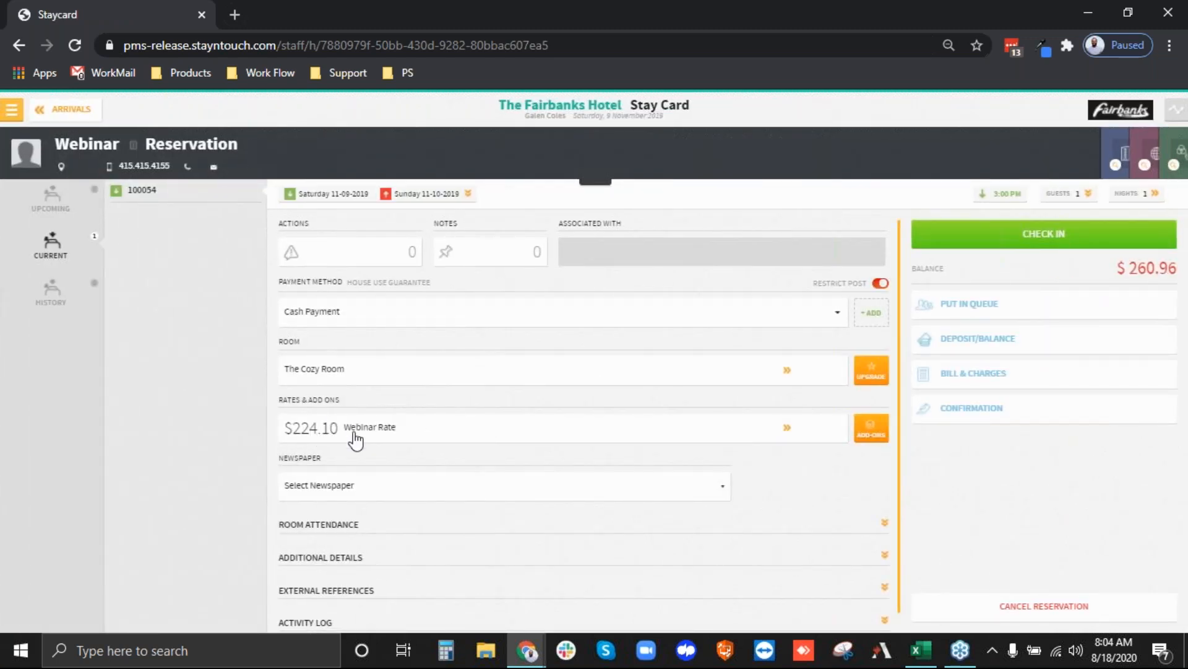
click(370, 439)
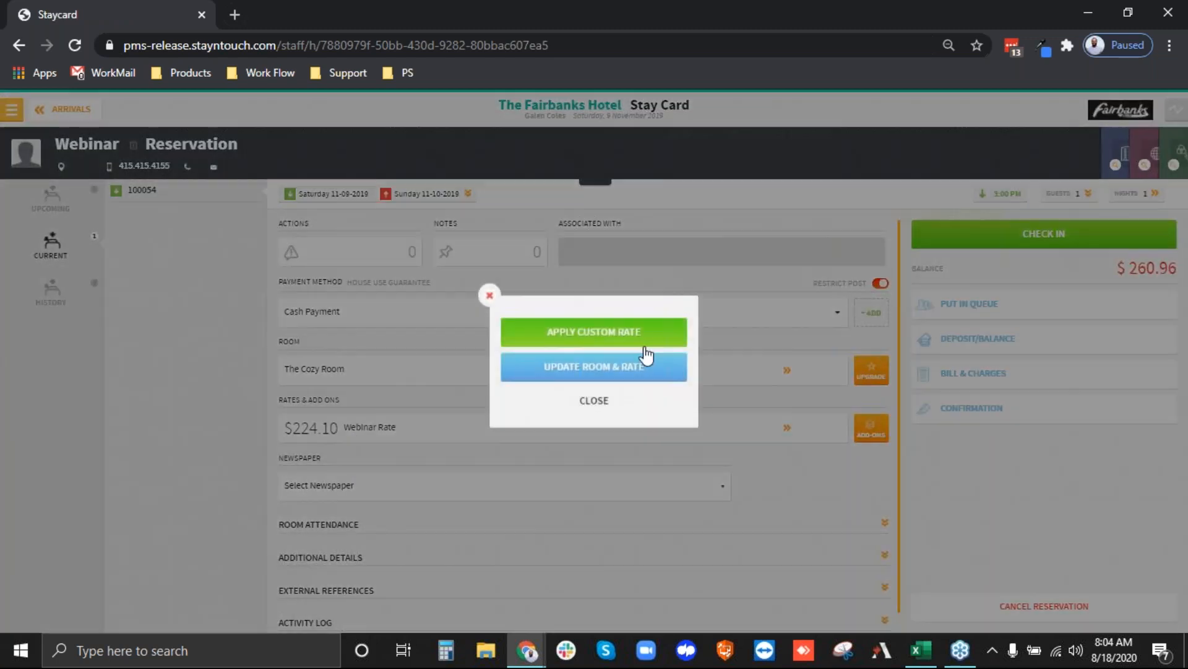
click(603, 401)
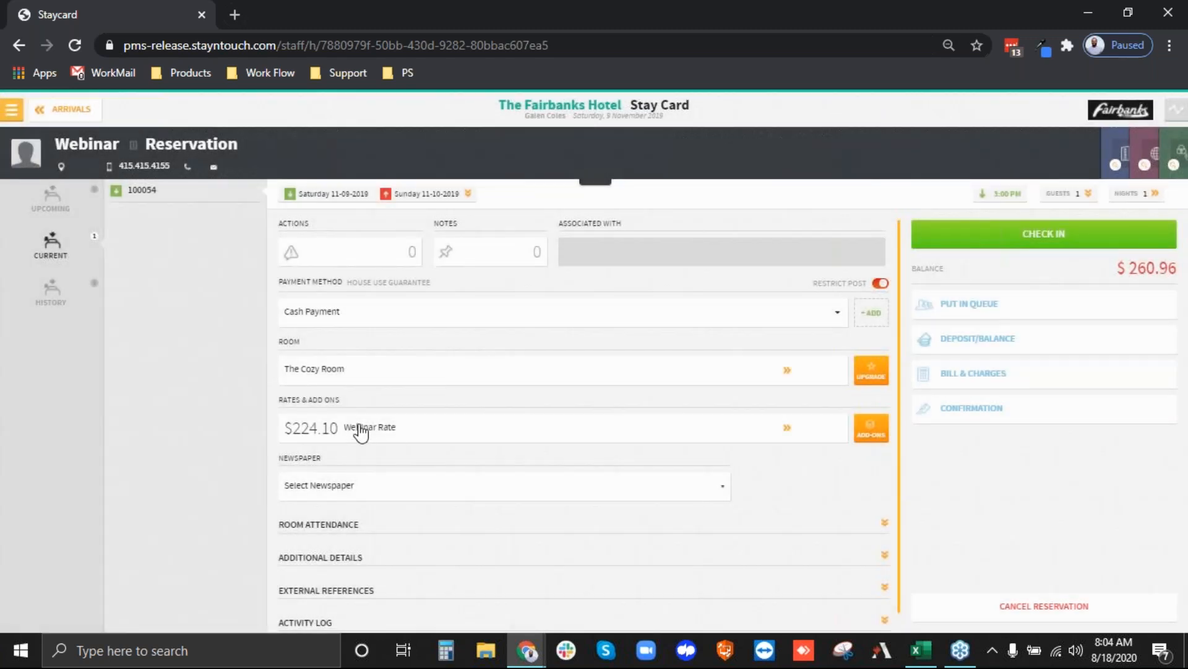
- Assign room 0212, The Marvelous Room, to the reservation with no room-type change charge
click(358, 428)
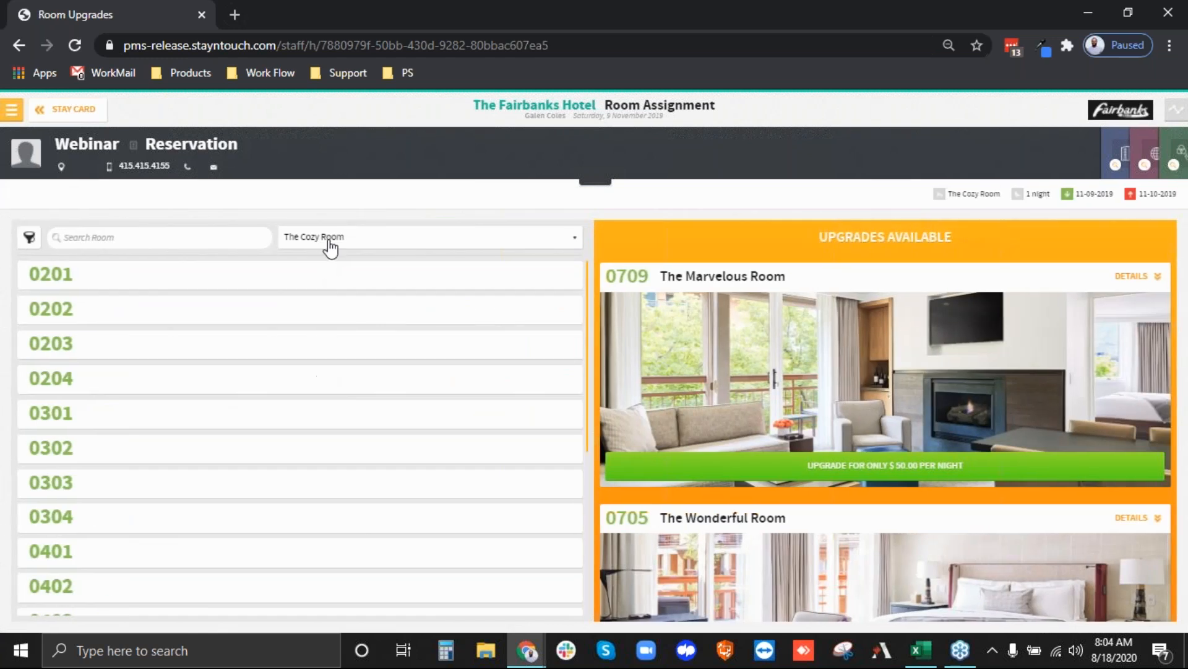
click(330, 239)
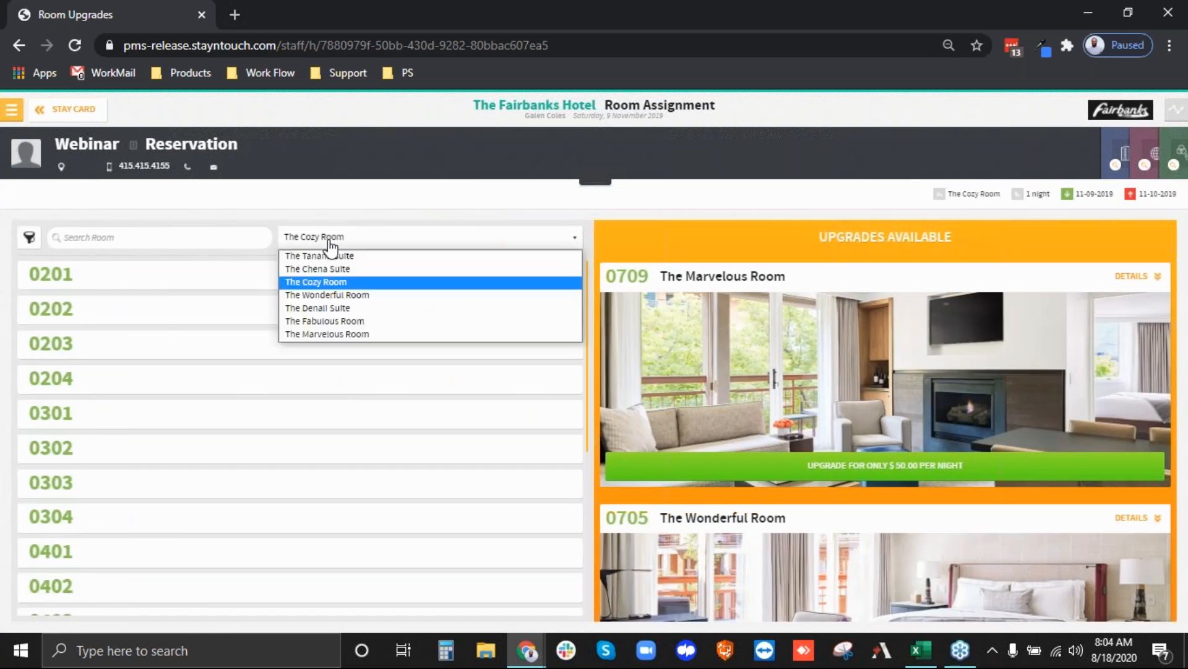
click(334, 334)
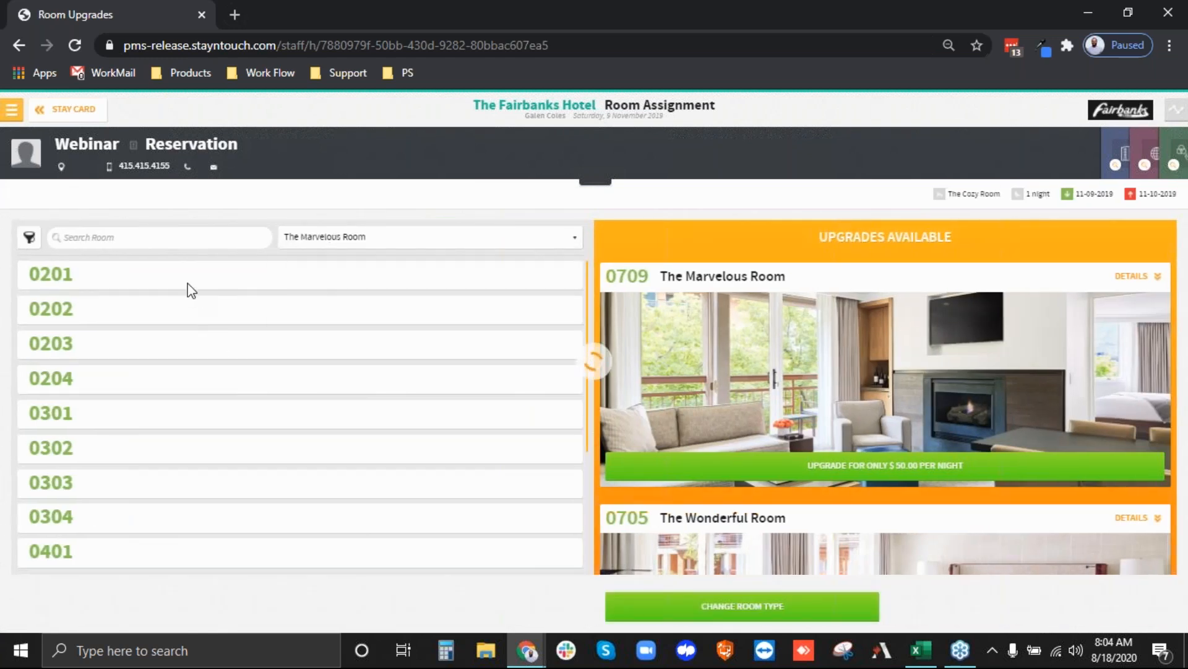
click(159, 286)
click(596, 422)
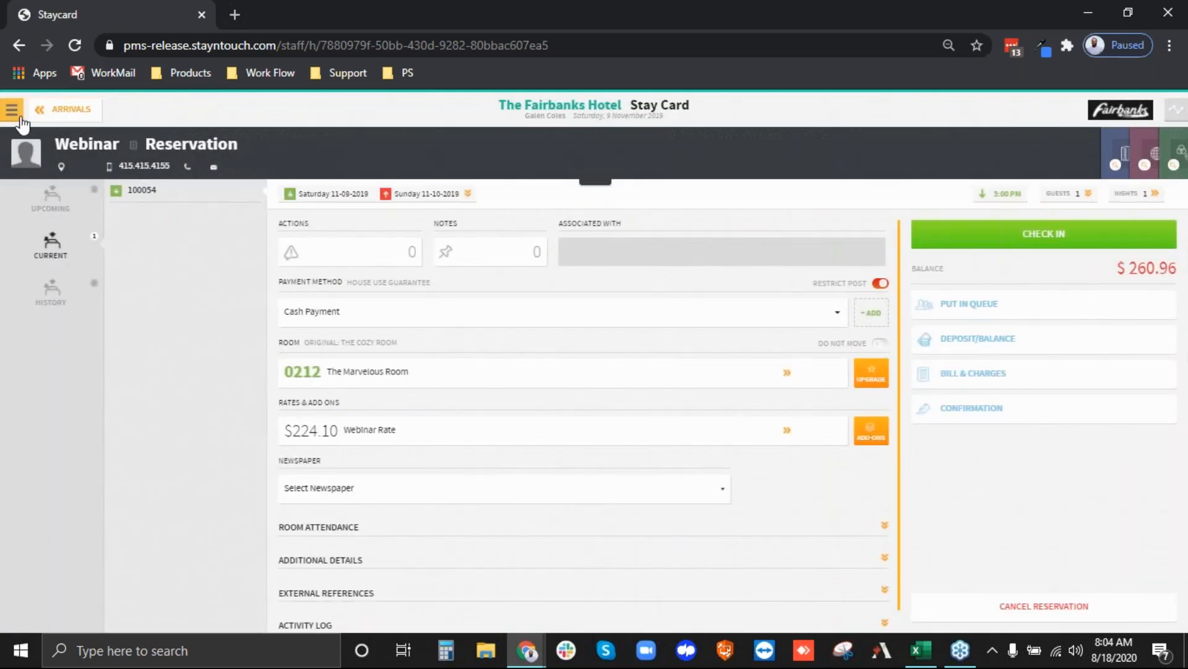
click(11, 108)
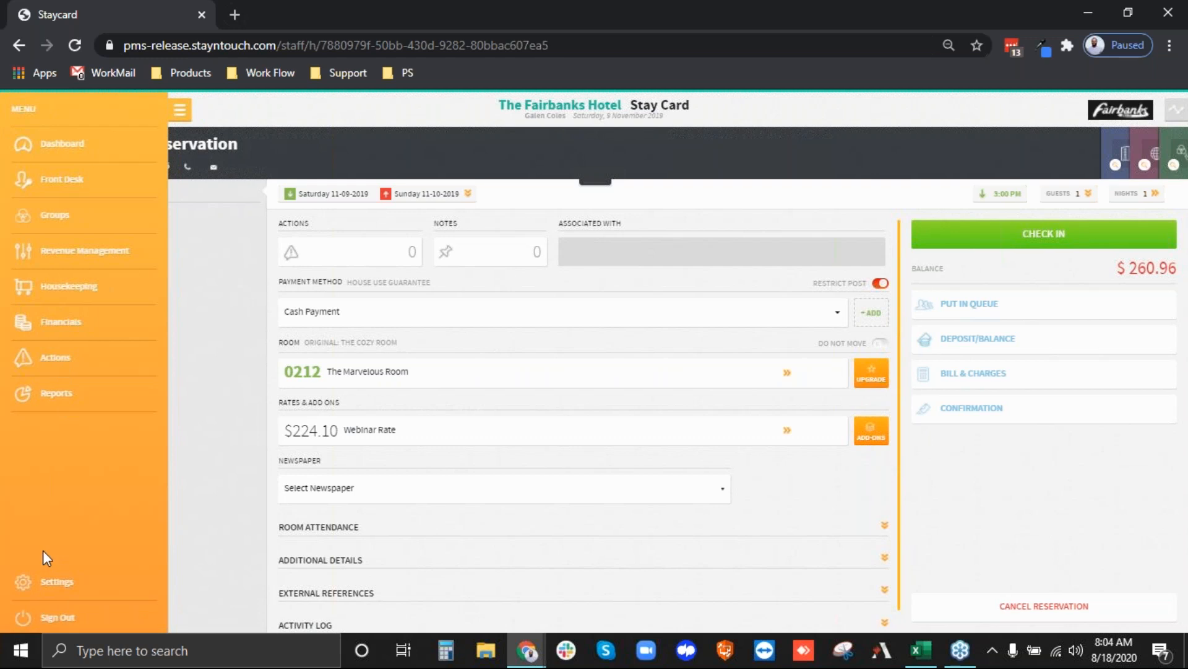
- Return to Hotel Admin and open the Webinar Rate by searching rates for 'we'
click(44, 585)
click(189, 187)
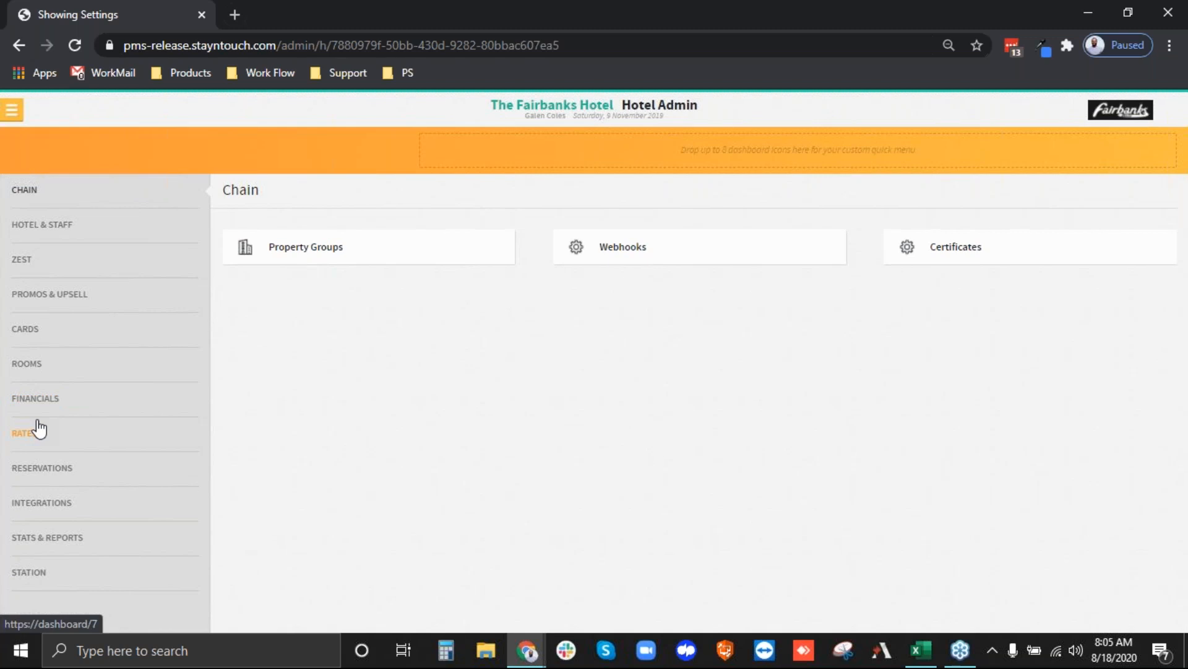
click(54, 435)
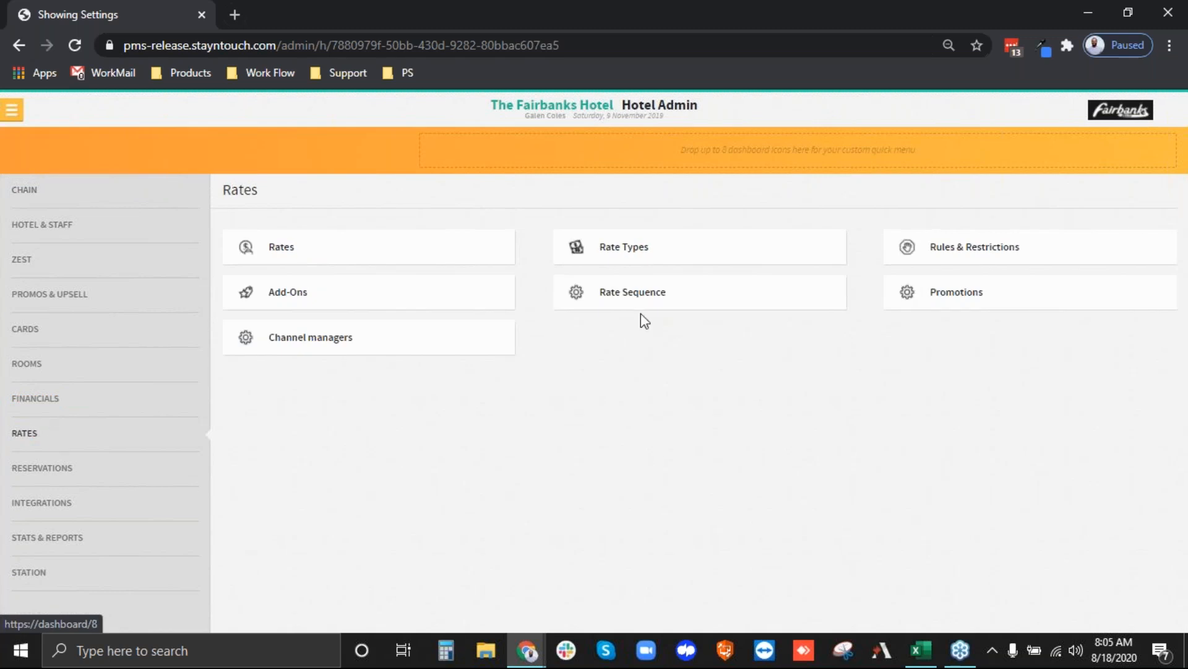
click(282, 251)
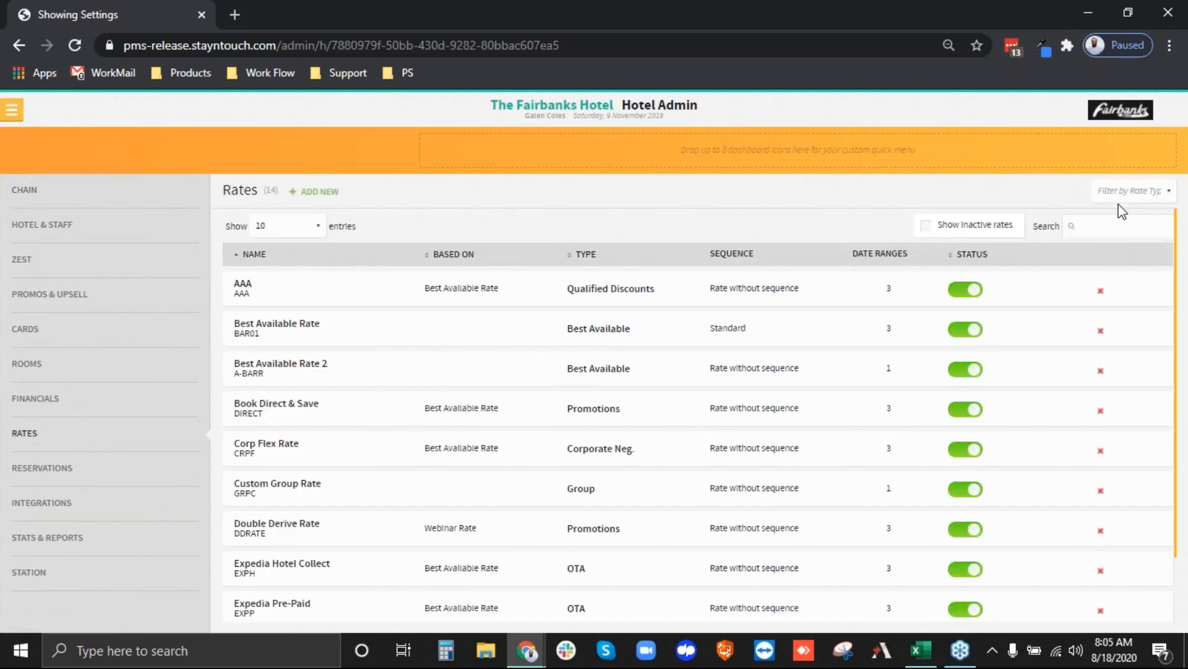
click(1116, 234)
text(web)
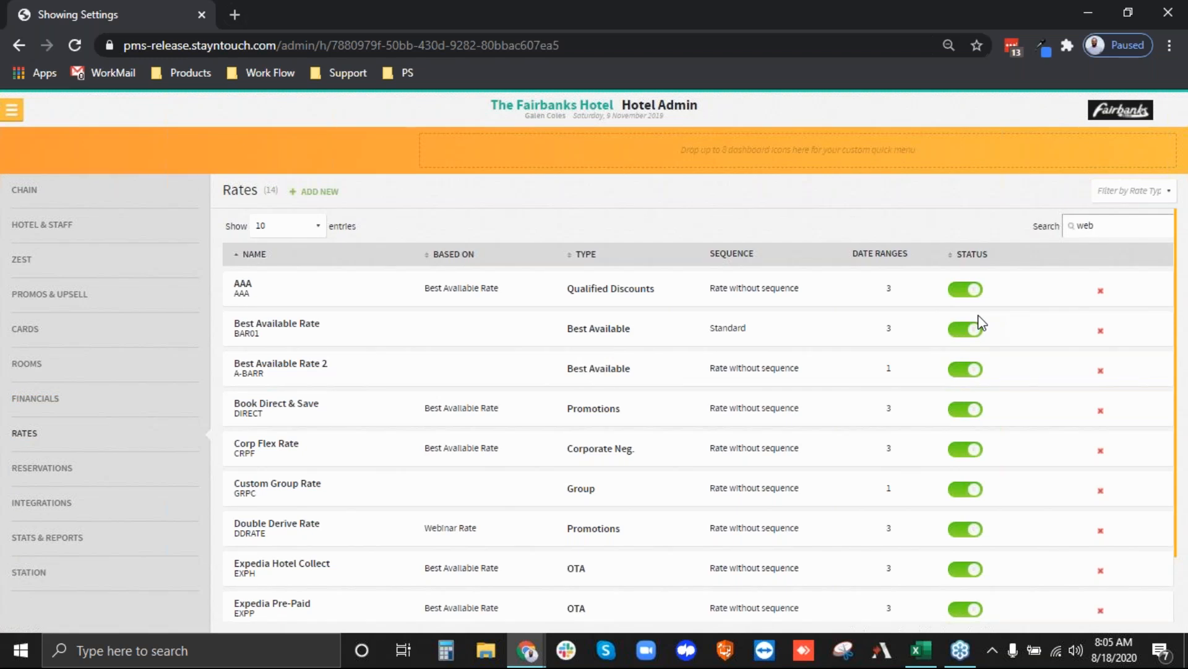
click(268, 326)
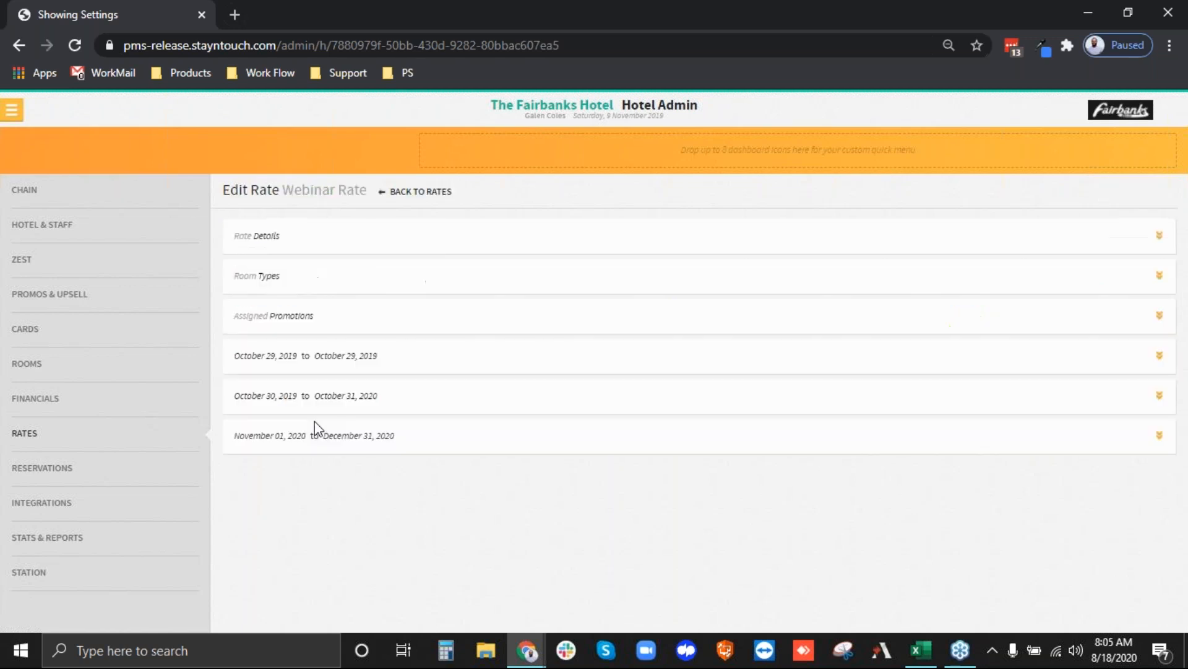
- Move The Cozy Room to Available, save, and confirm only The Marvelous Room remains
click(279, 275)
drag(794, 362, 464, 409)
click(724, 556)
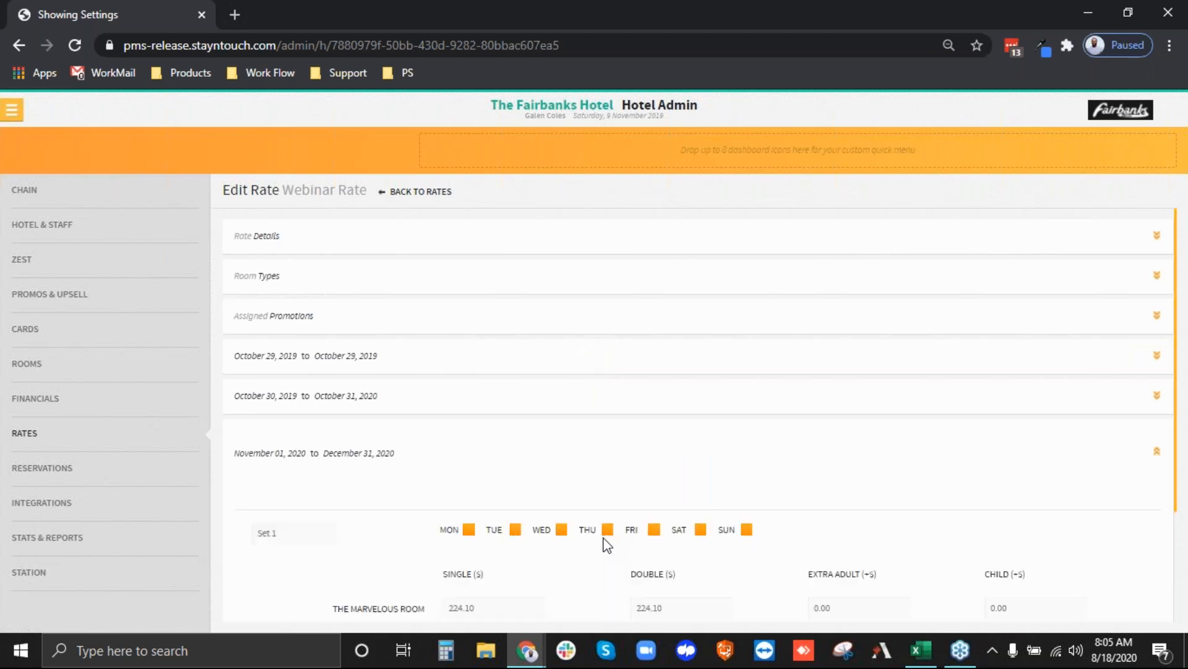
click(265, 279)
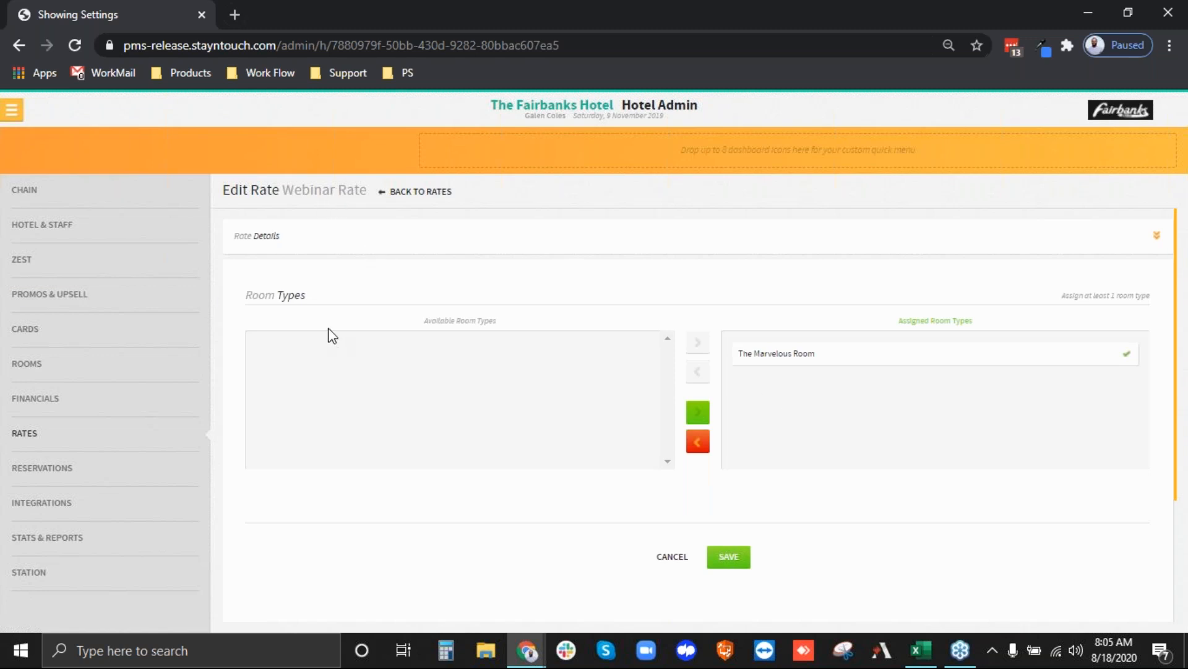
- Expand Rate Details: code WEBINAR, Best Available type, based on Best Available Rate at 10%
click(273, 248)
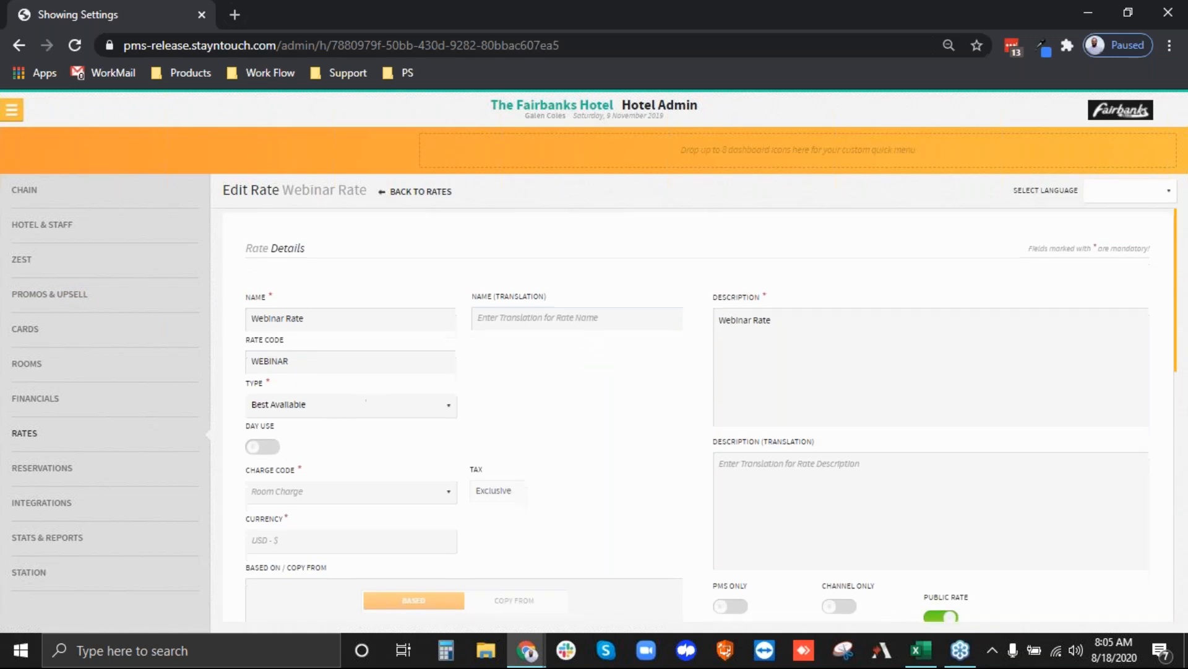
scroll(365, 416, down, 3)
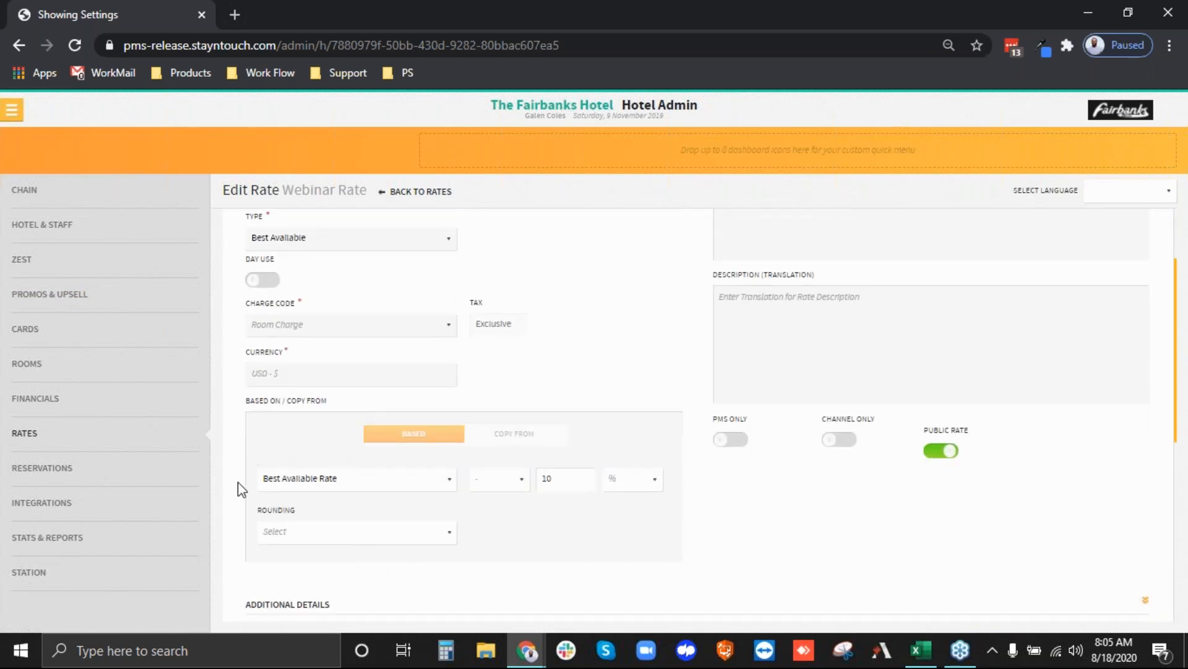
scroll(424, 522, up, 3)
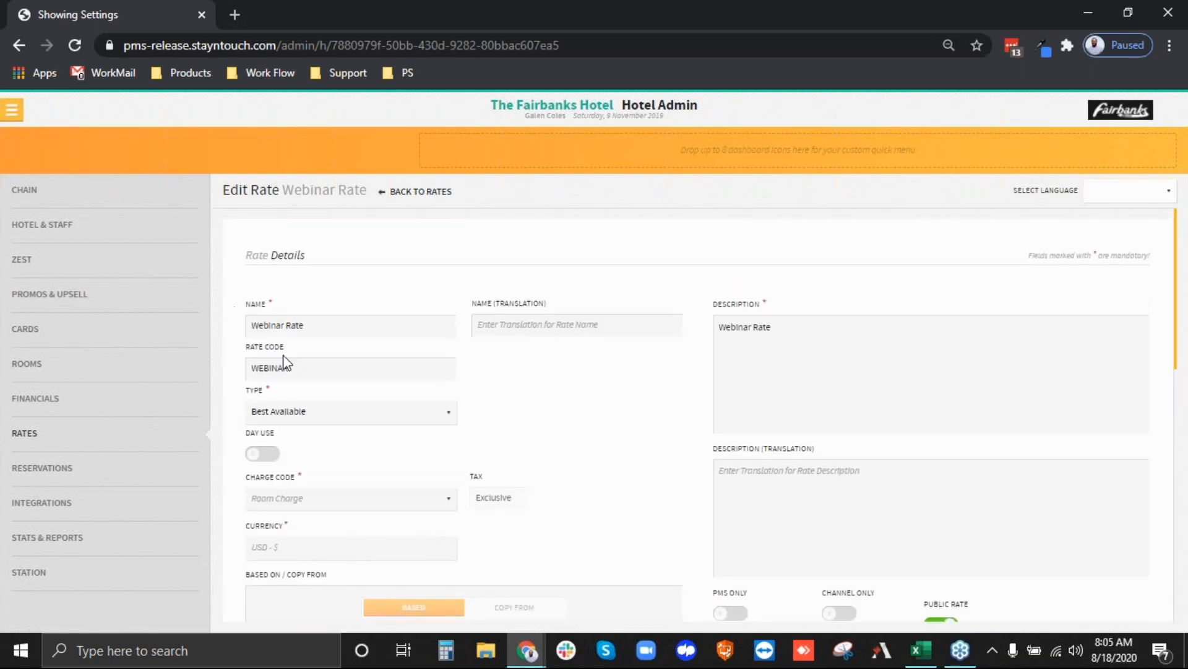
scroll(288, 362, down, 3)
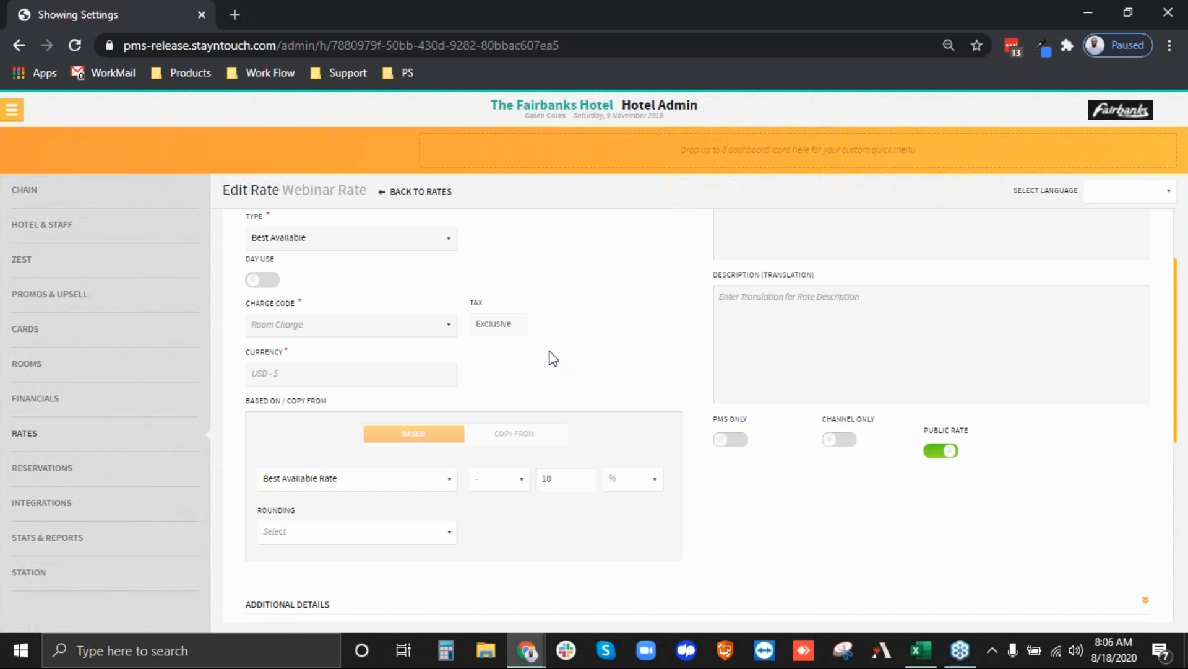
scroll(364, 336, up, 3)
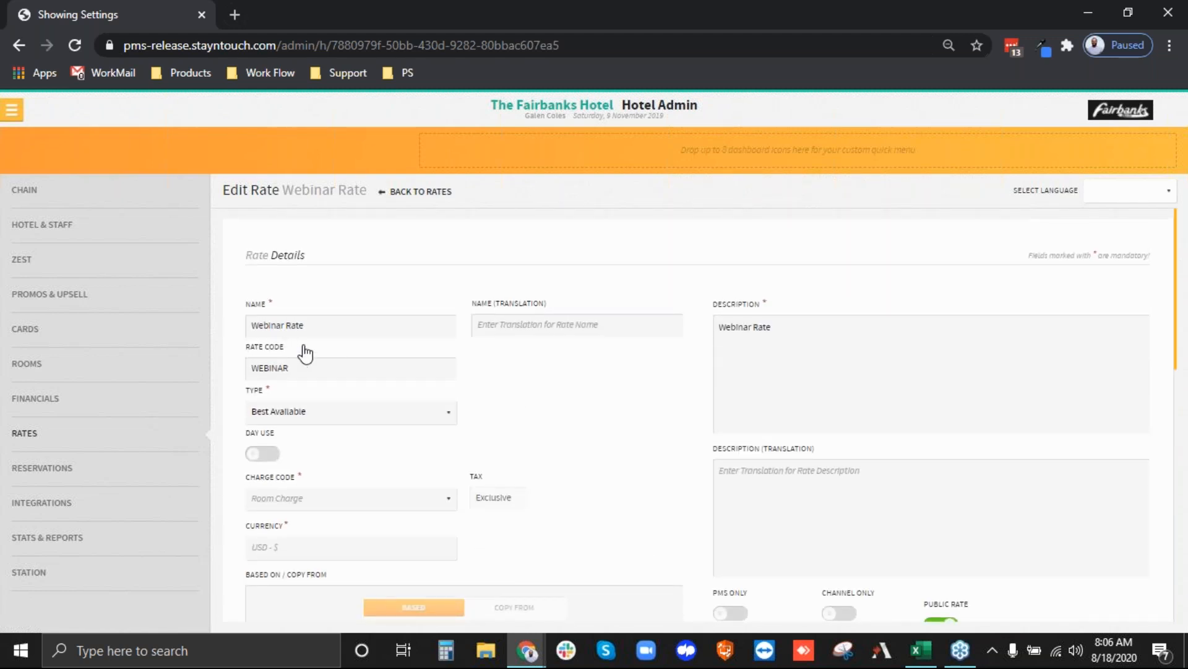
scroll(365, 409, down, 8)
scroll(314, 302, up, 4)
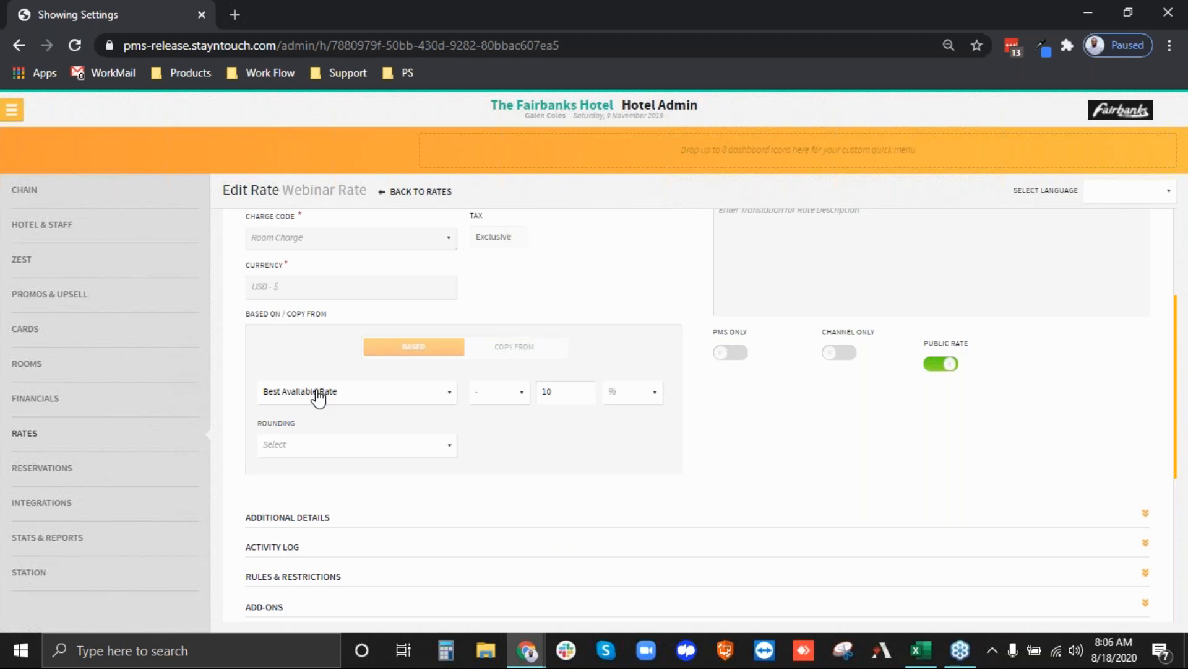
scroll(319, 396, up, 3)
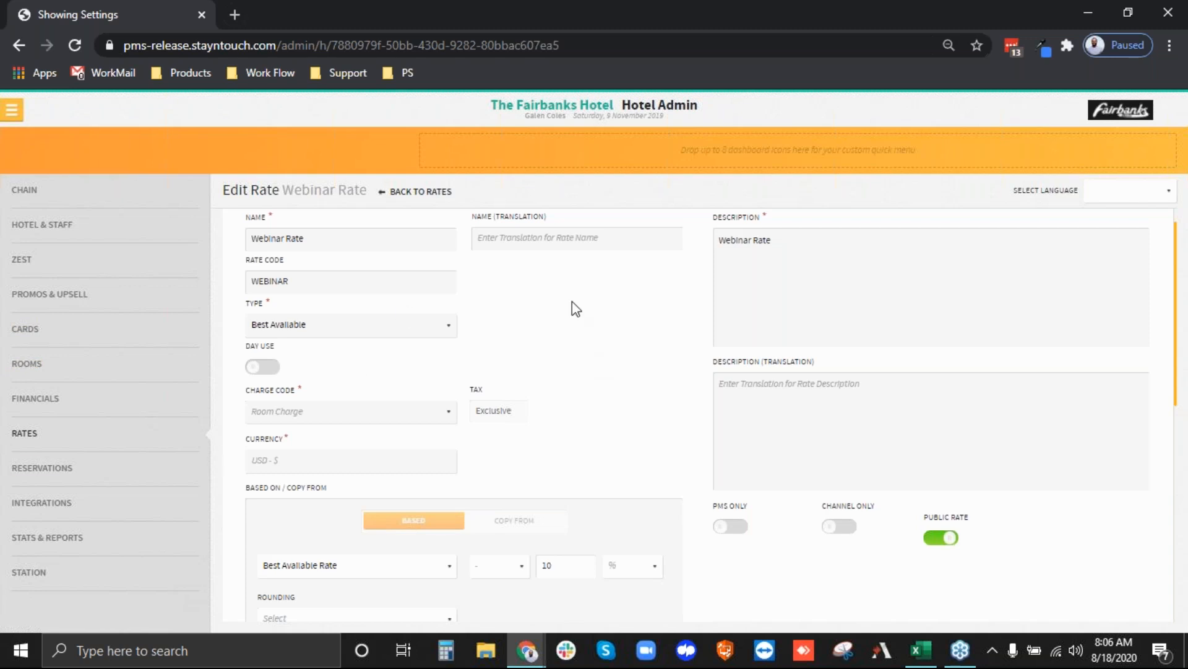
click(14, 113)
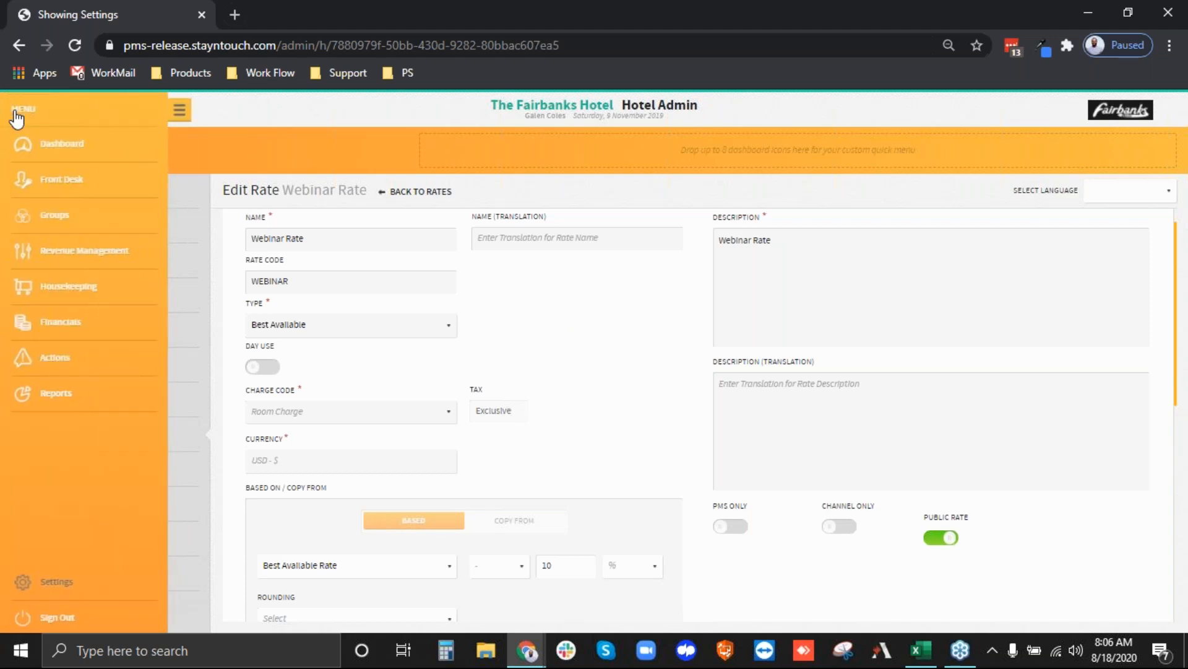
- Check that the Comparison scheduled report keeps CSV format, then view its export in Excel
click(54, 390)
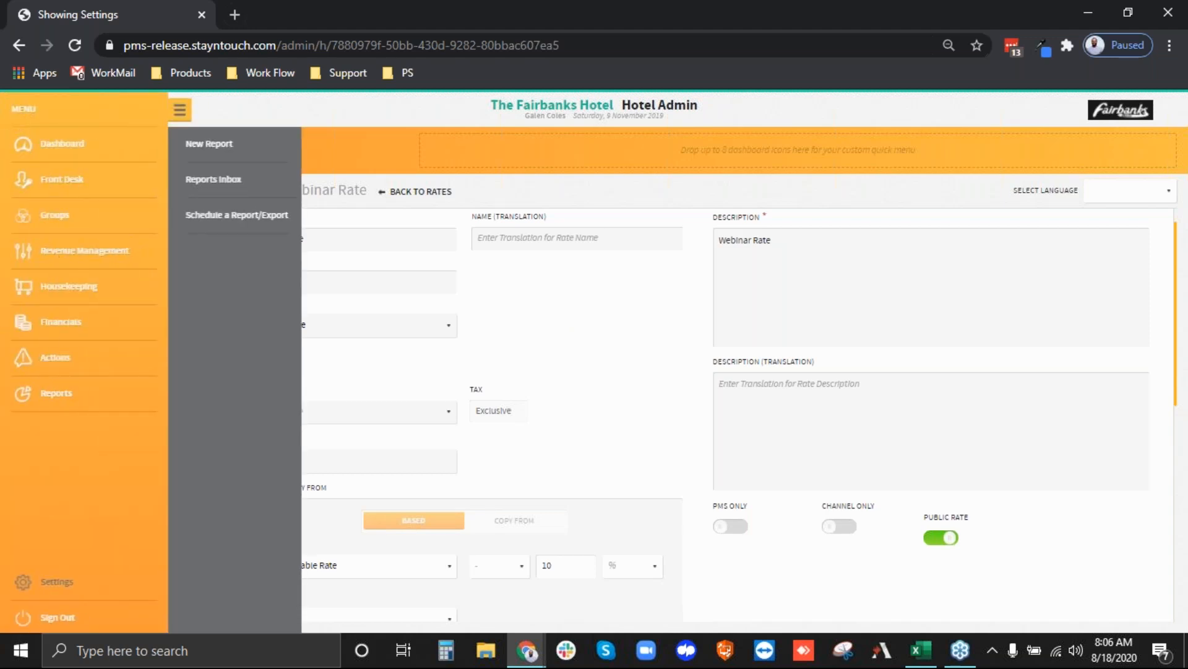
click(218, 227)
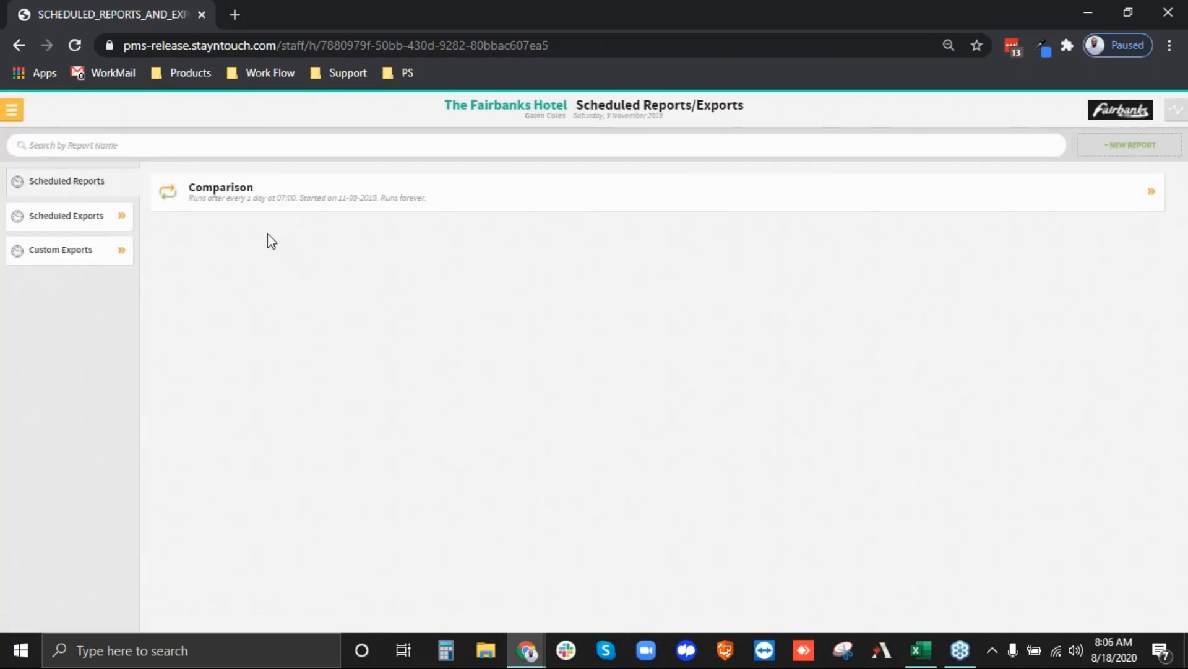
click(188, 194)
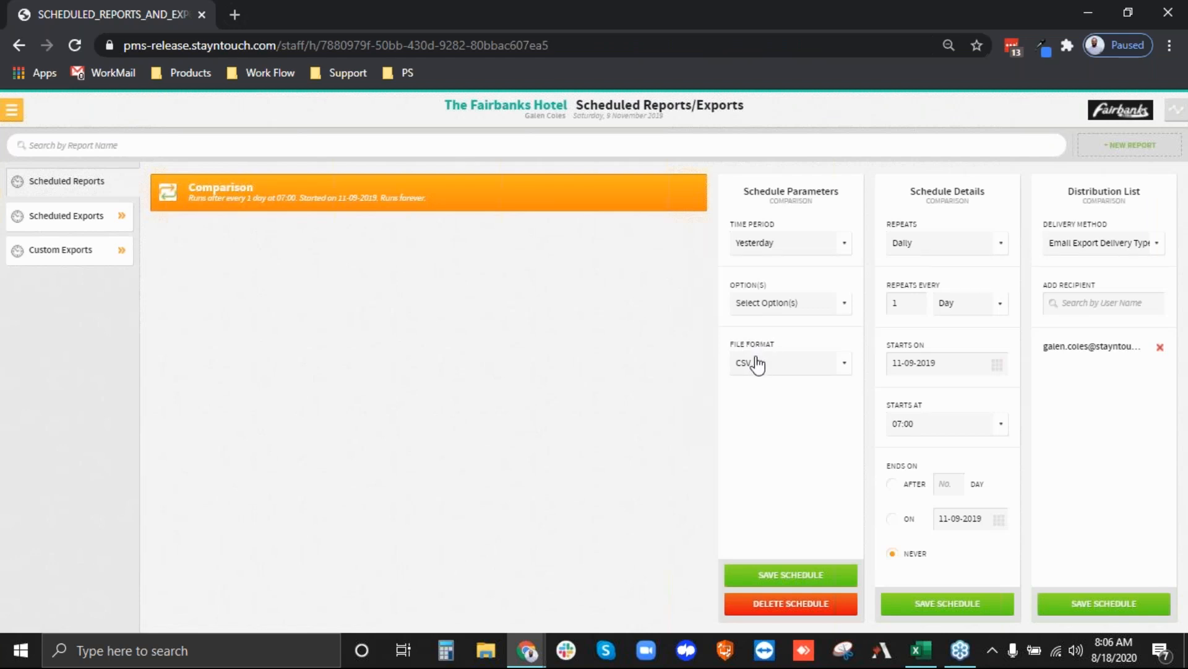
click(757, 363)
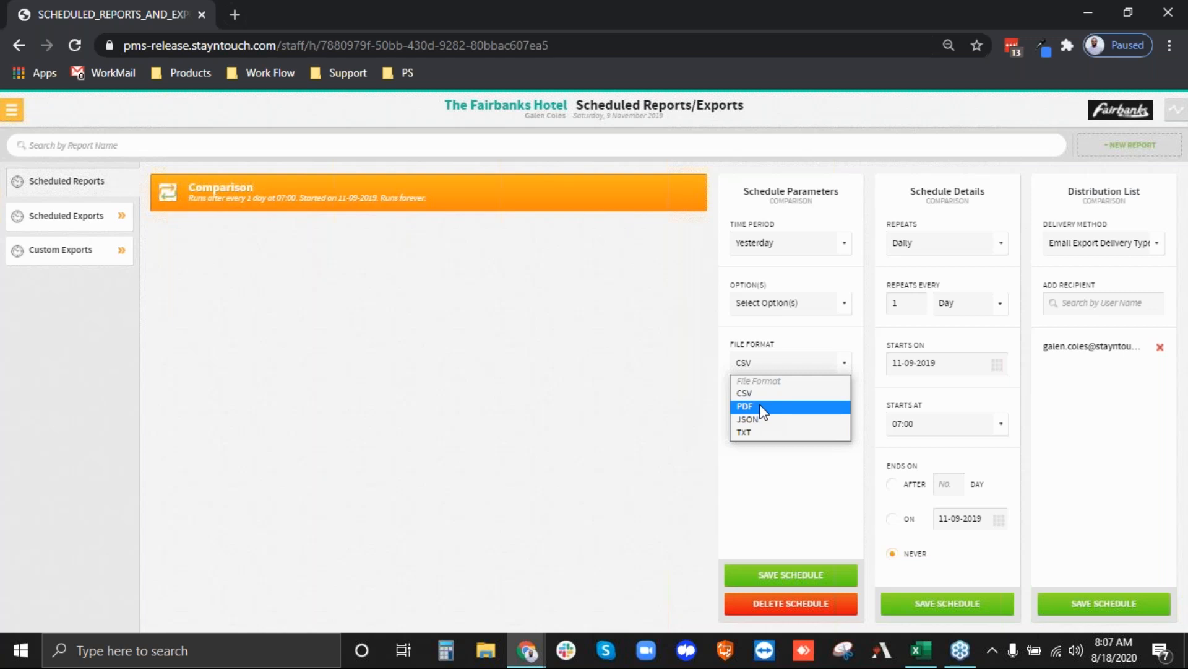
click(762, 395)
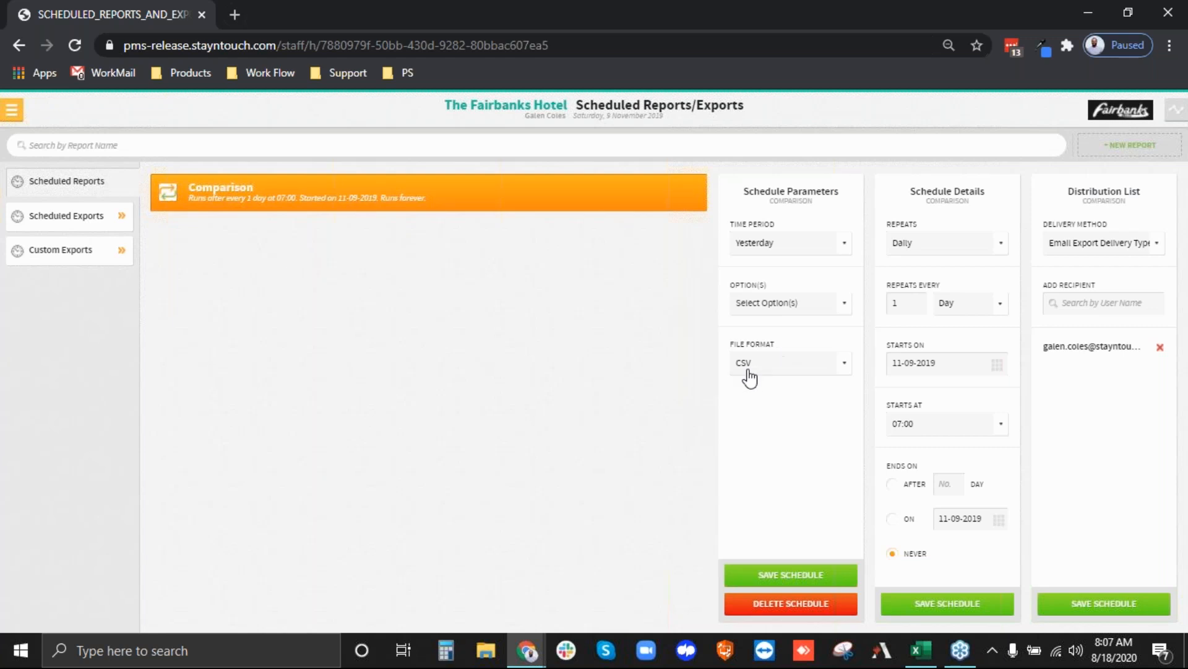
click(933, 658)
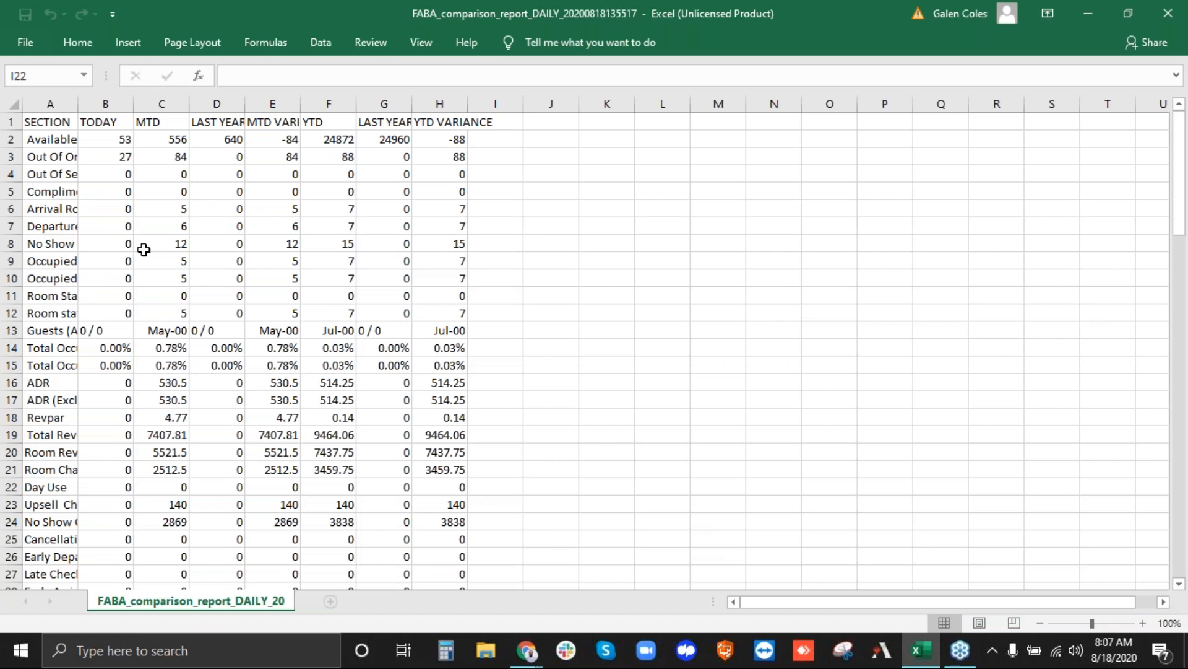
- Select the Taxes figures C32:C36 and check the Total Revenue value in C19
scroll(146, 248, down, 7)
drag(159, 298, 149, 365)
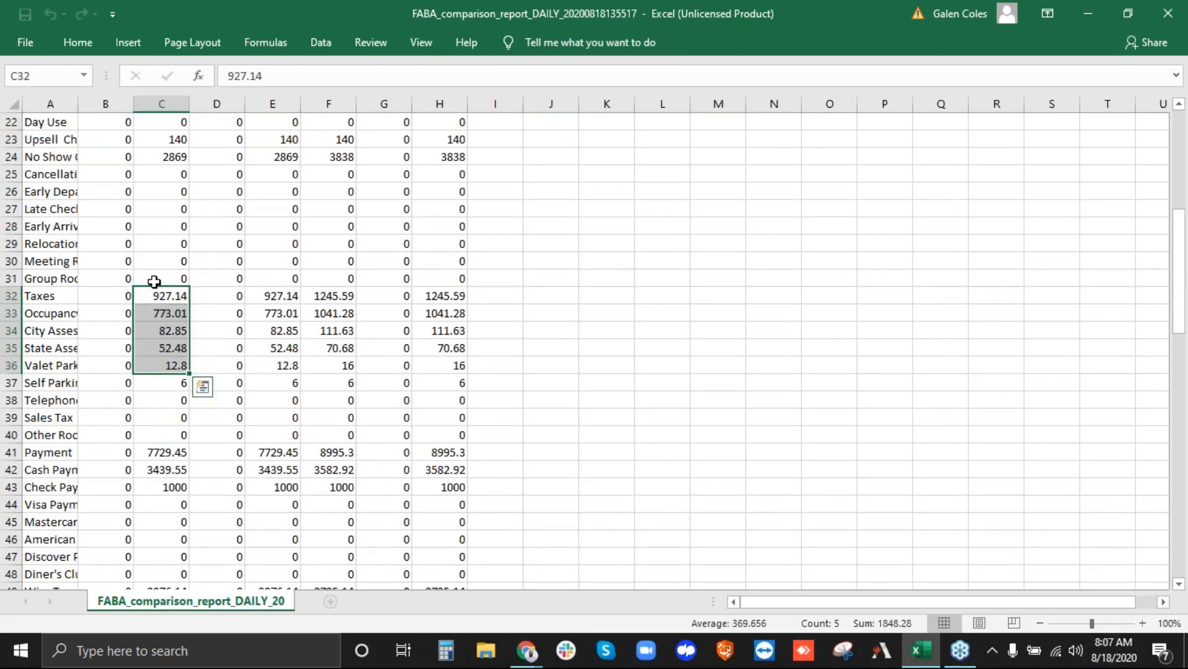
scroll(165, 346, up, 2)
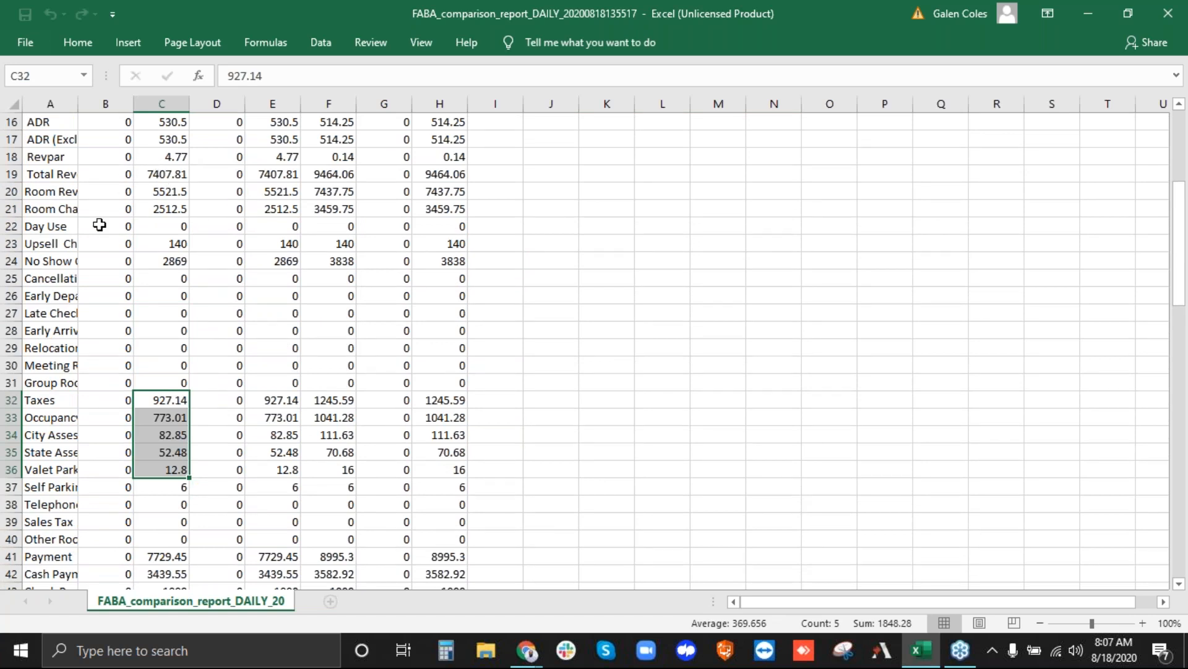
scroll(202, 233, up, 2)
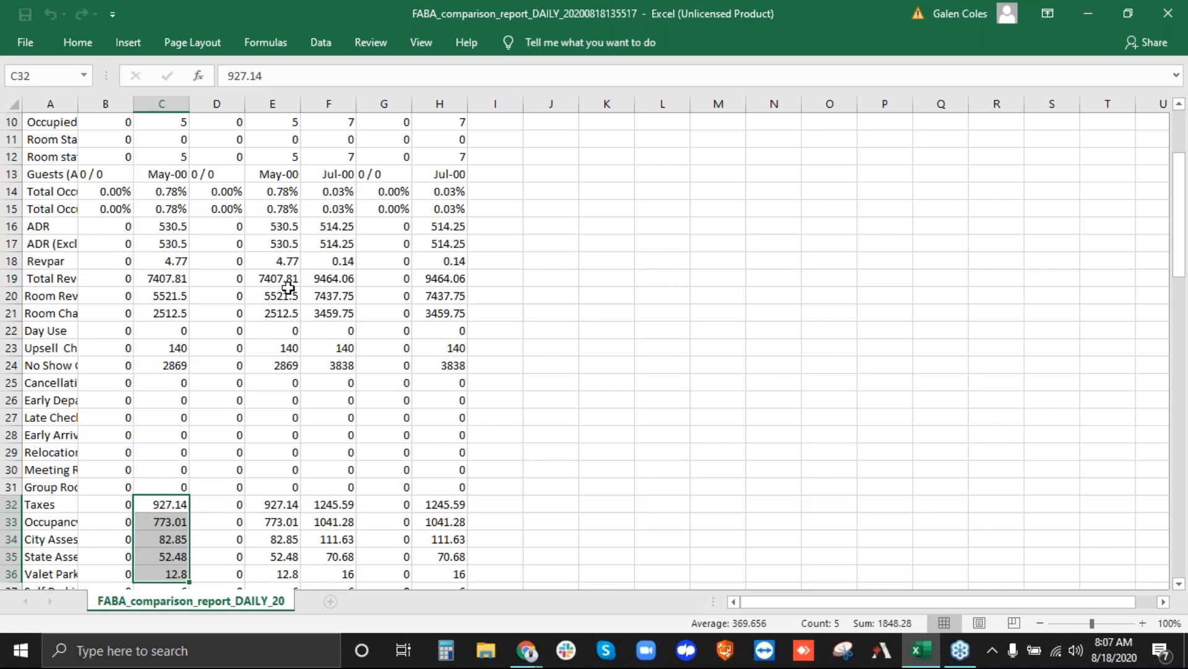
click(158, 280)
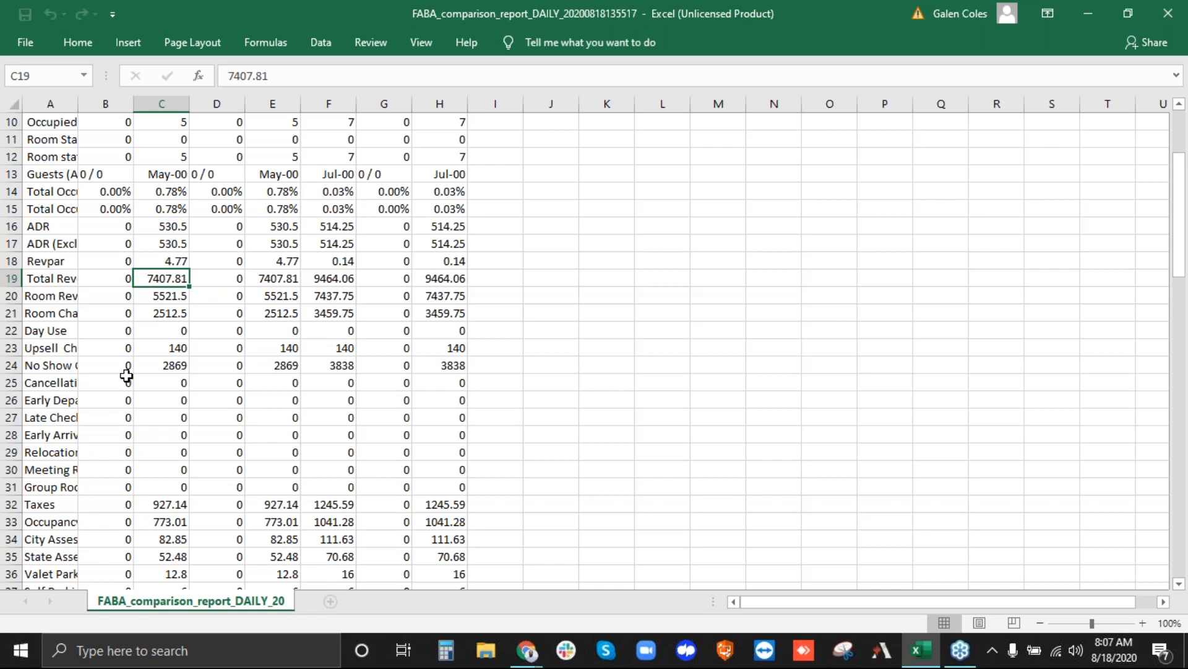
- Compare the totals of C15:C18 and E15:E18, then minimize Excel
click(172, 211)
drag(172, 210, 173, 262)
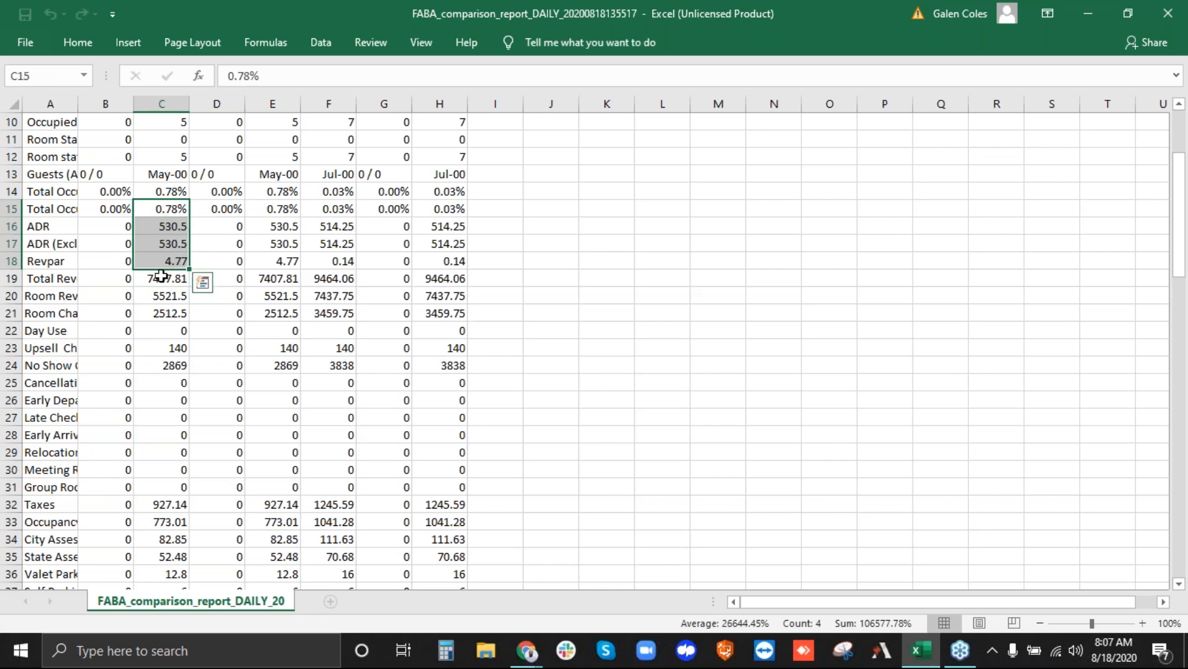
drag(287, 212, 286, 262)
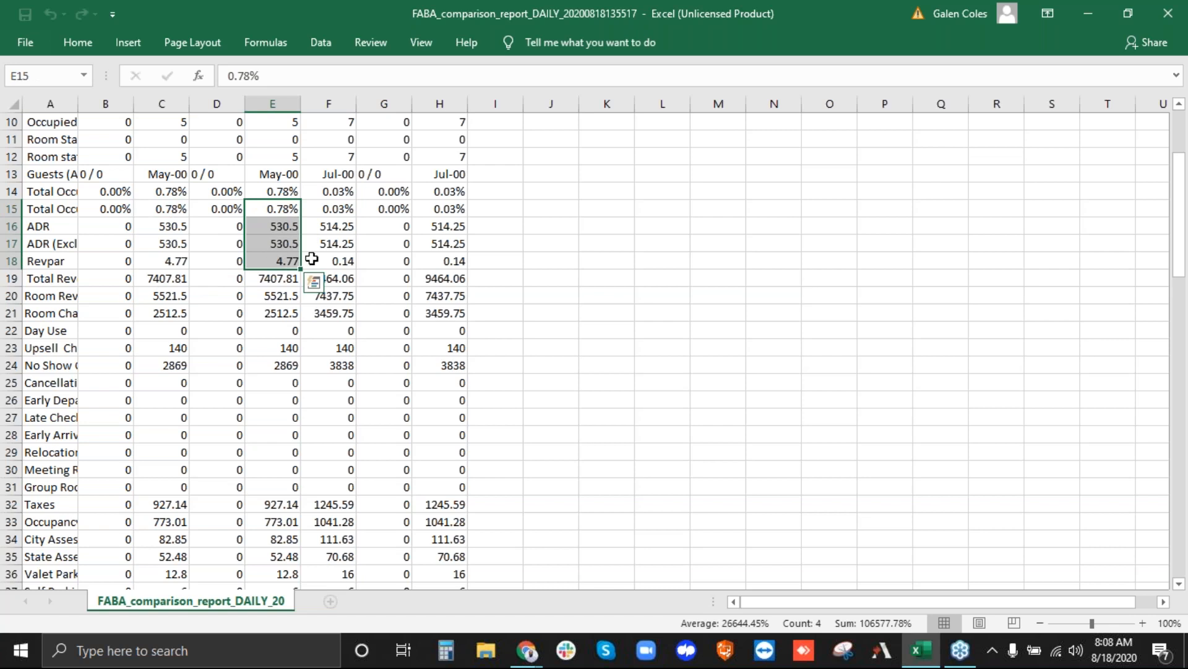
click(1088, 13)
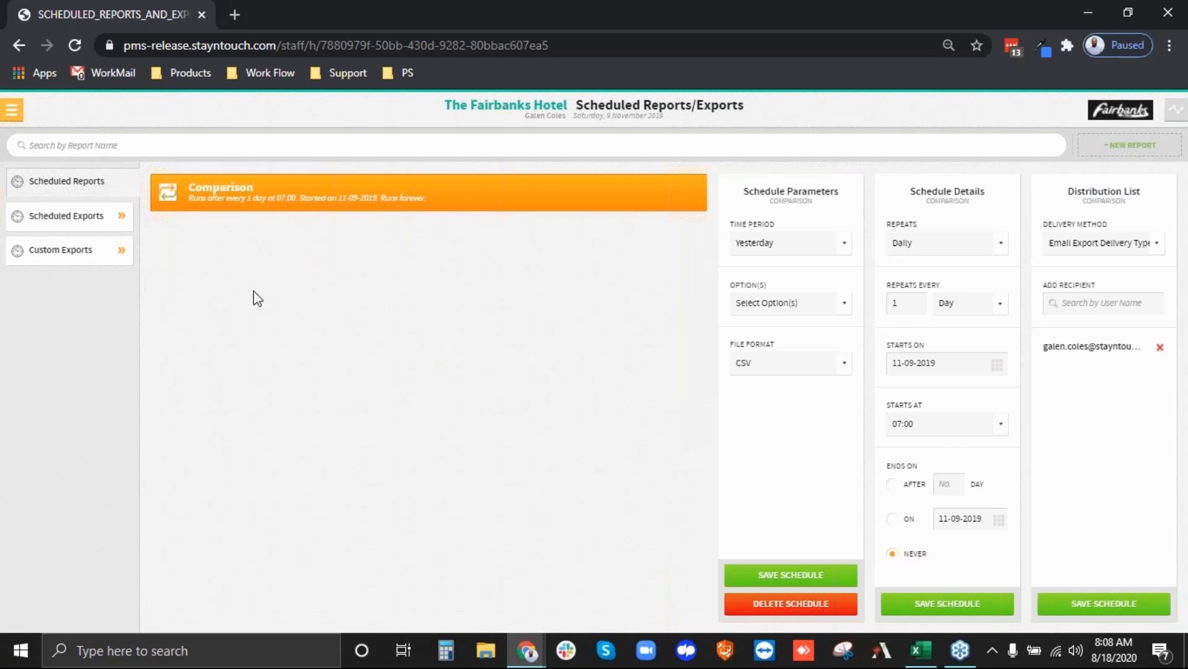
- Go to Housekeeping > Room Status, listing rooms 0201–0209 as Inspected and vacant
click(12, 110)
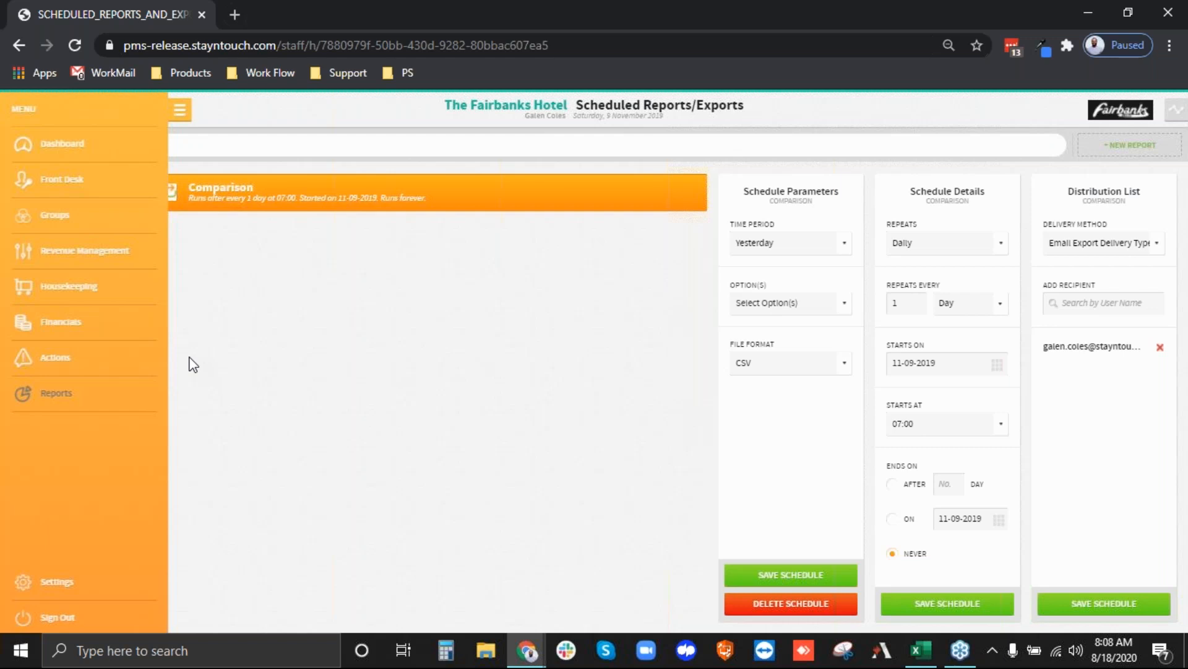
click(95, 290)
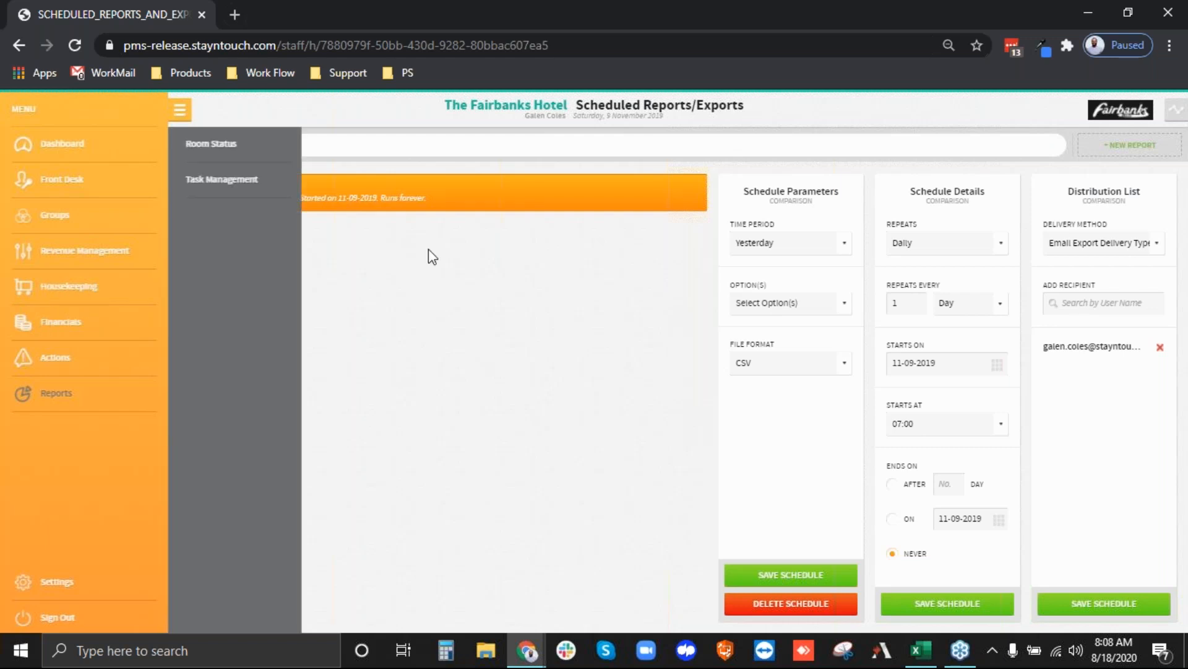
click(237, 143)
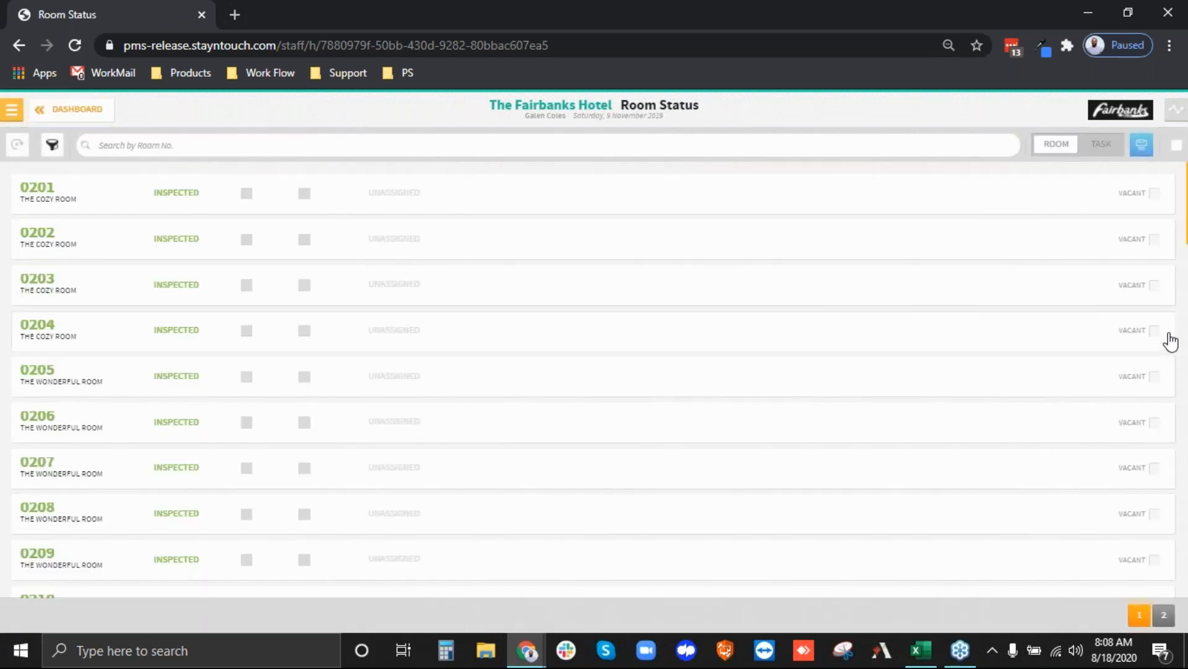
- Set room 0204 to Out Of Order until 11-09-2019 with DIRTY return status, then view its details
click(1164, 330)
click(1141, 145)
click(629, 291)
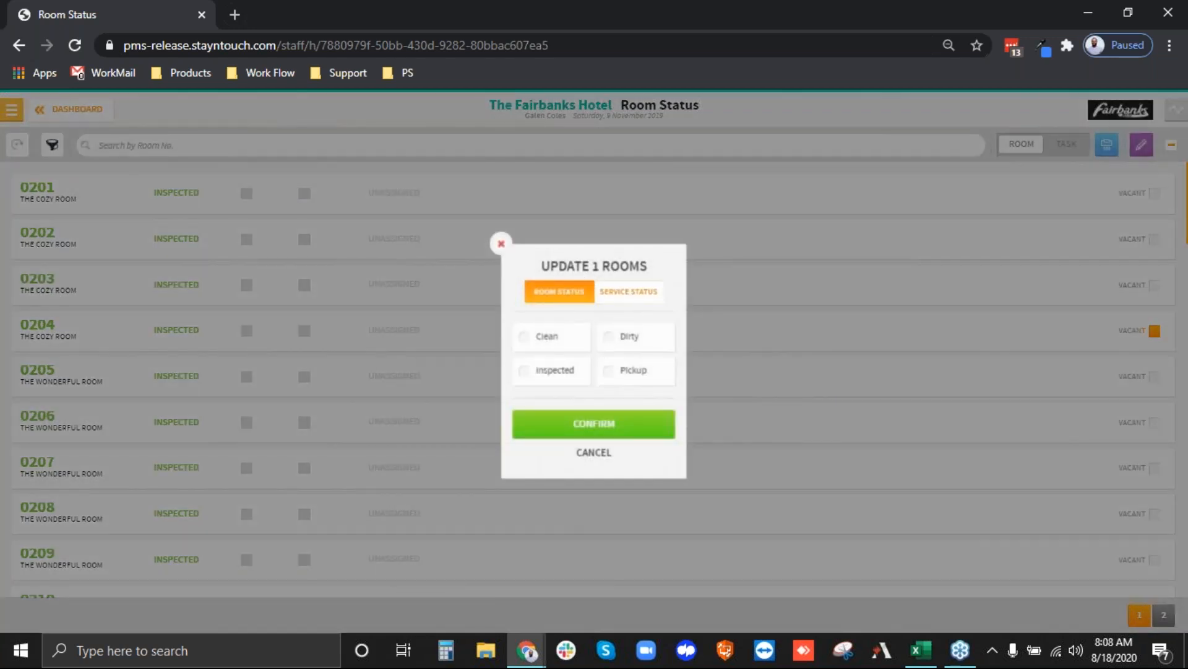
click(606, 265)
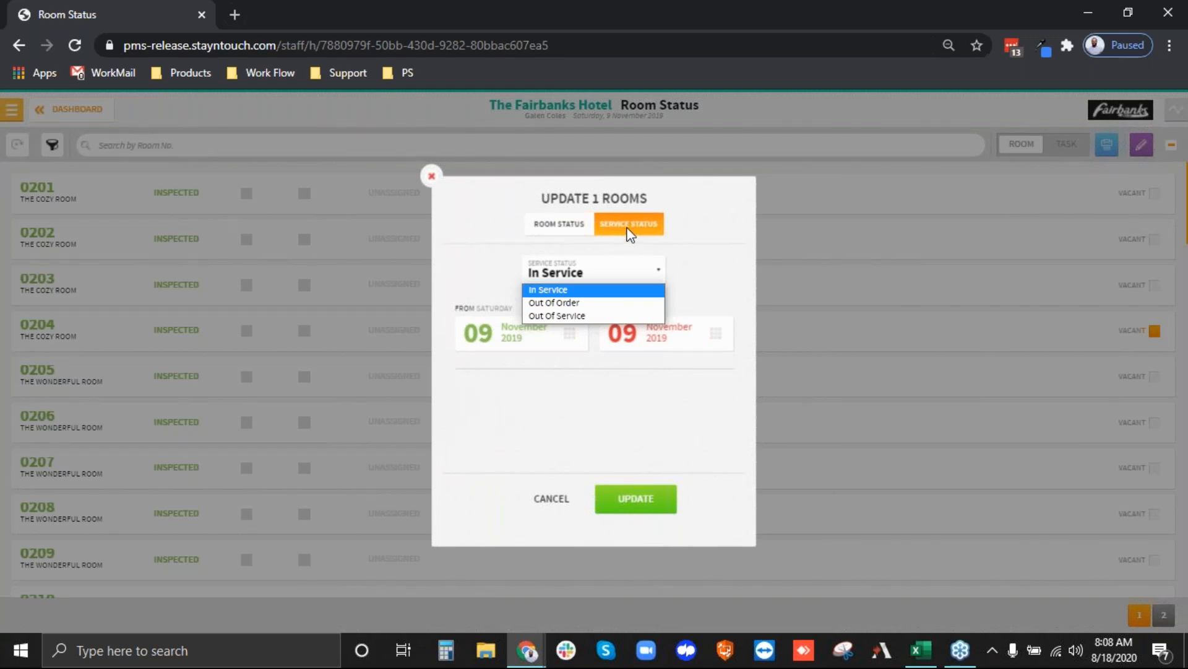
click(593, 303)
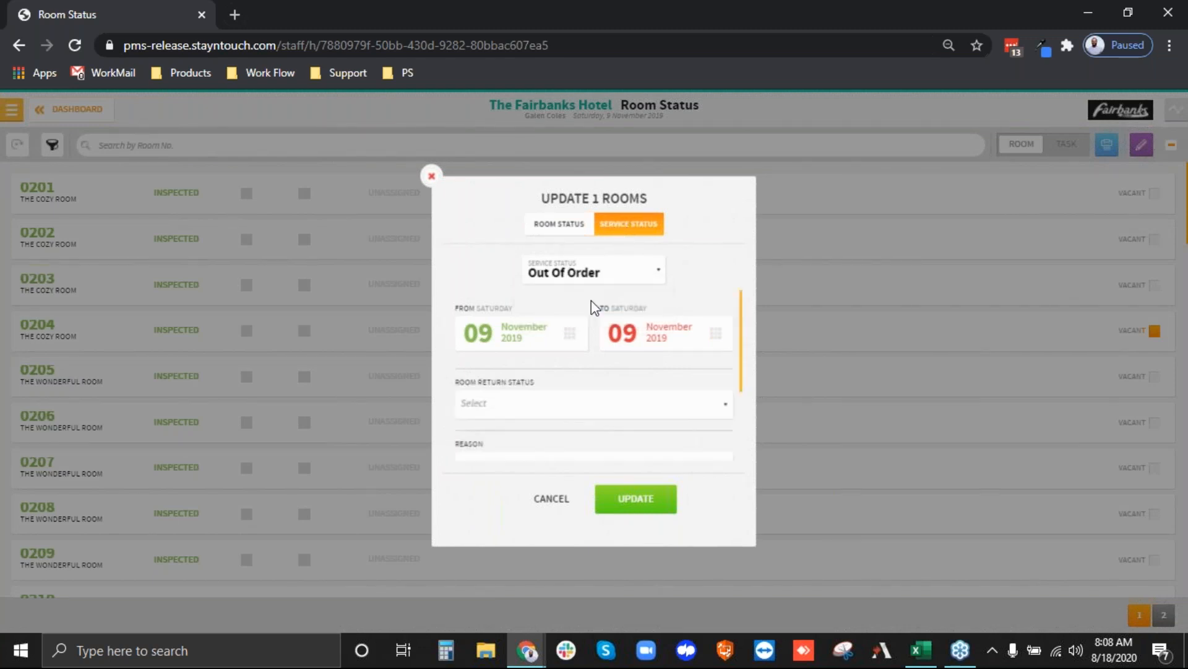
scroll(594, 377, down, 1)
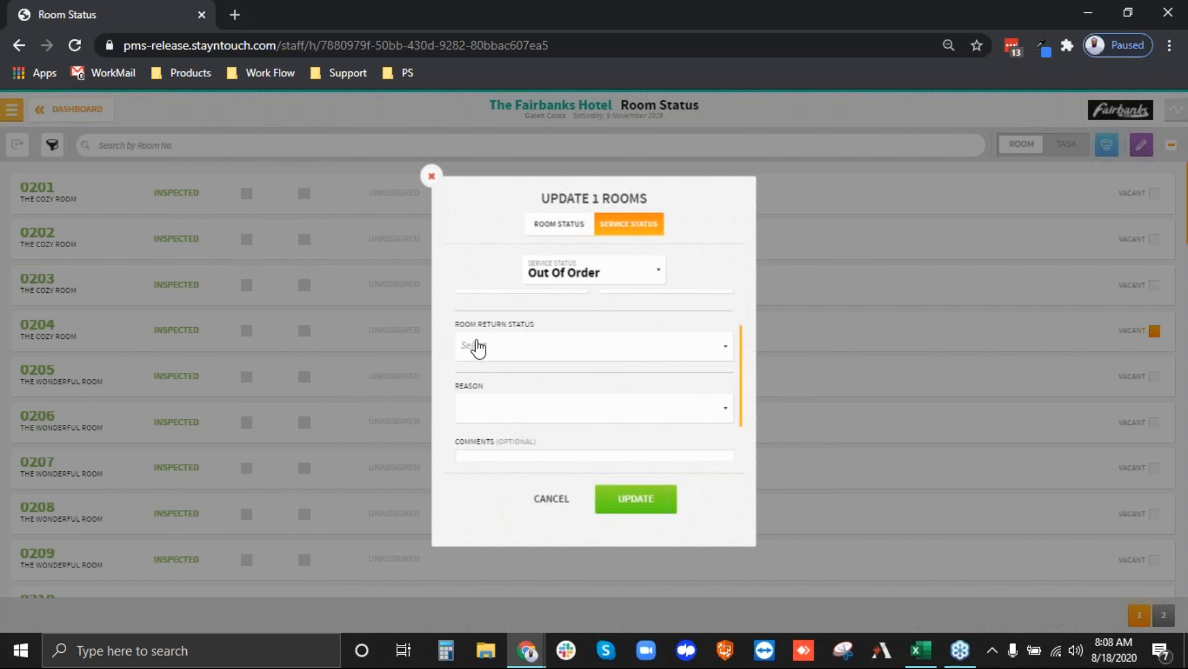
scroll(667, 391, up, 1)
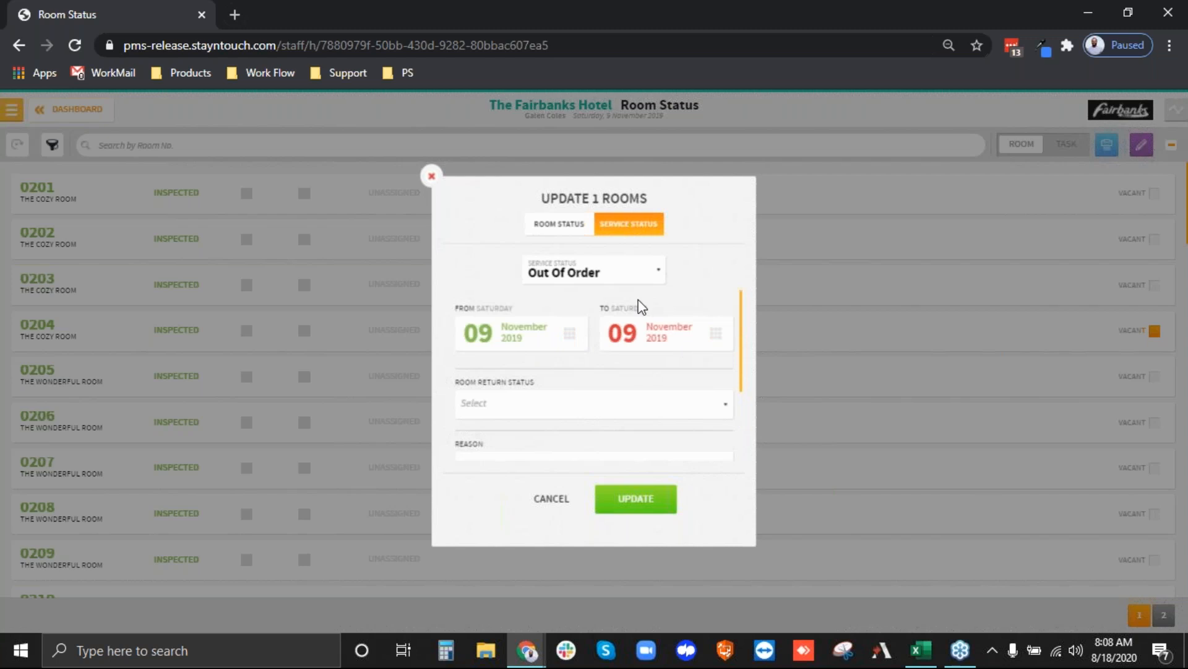
scroll(582, 379, down, 1)
click(472, 345)
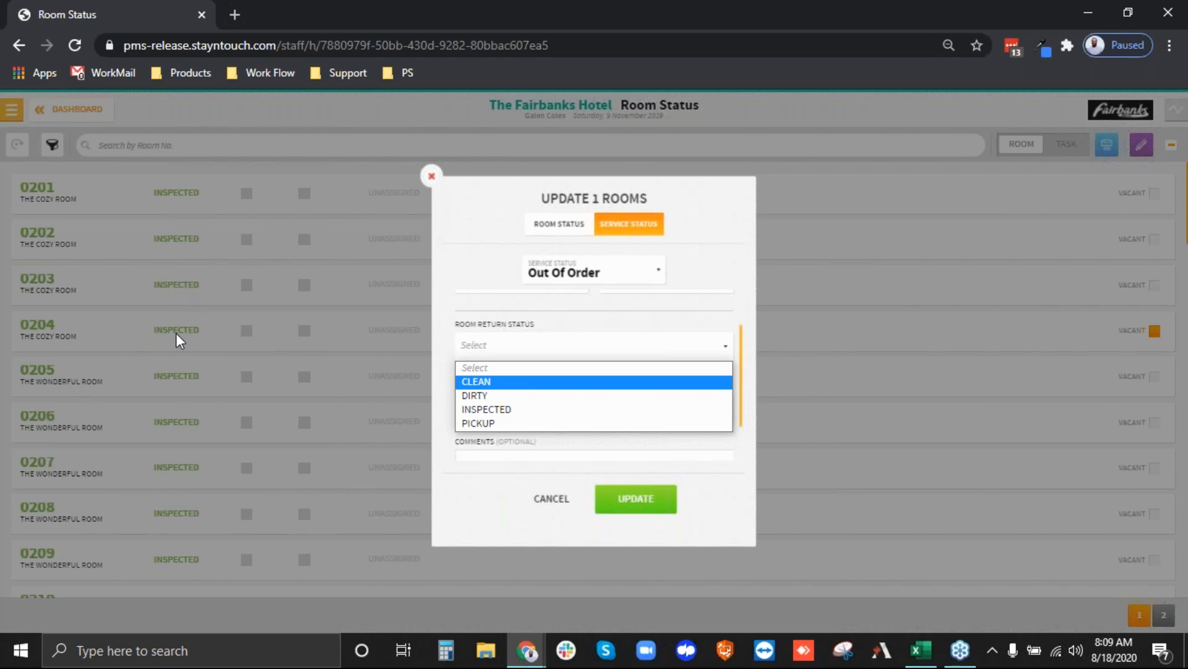
click(517, 397)
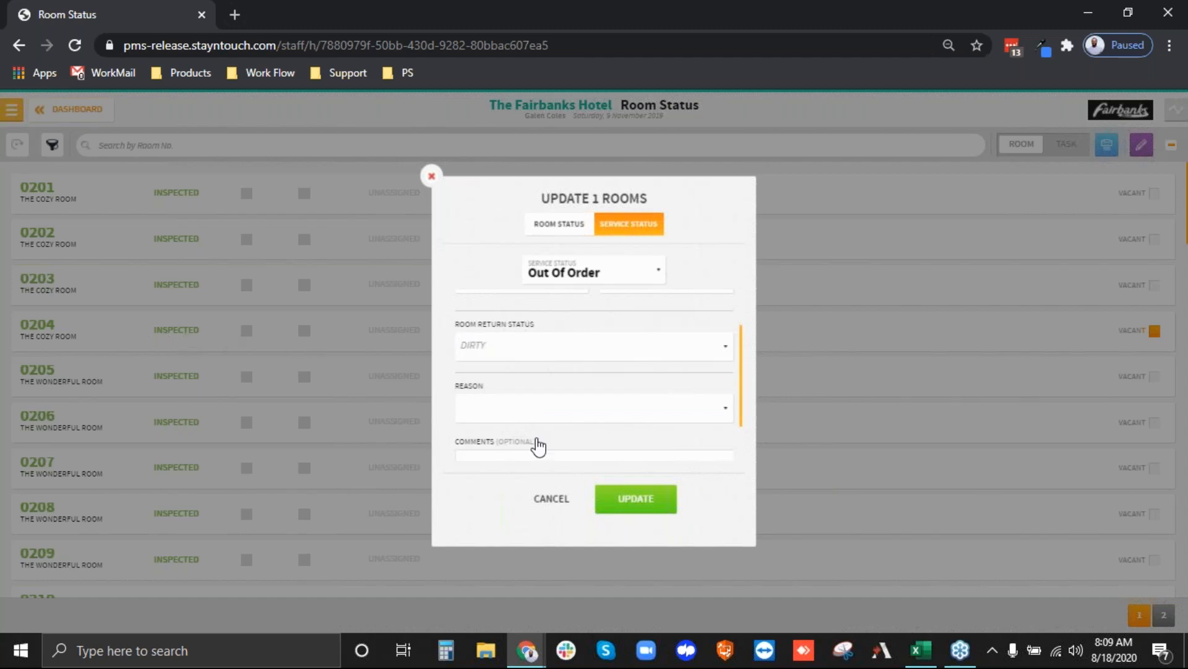
scroll(618, 429, up, 2)
click(633, 499)
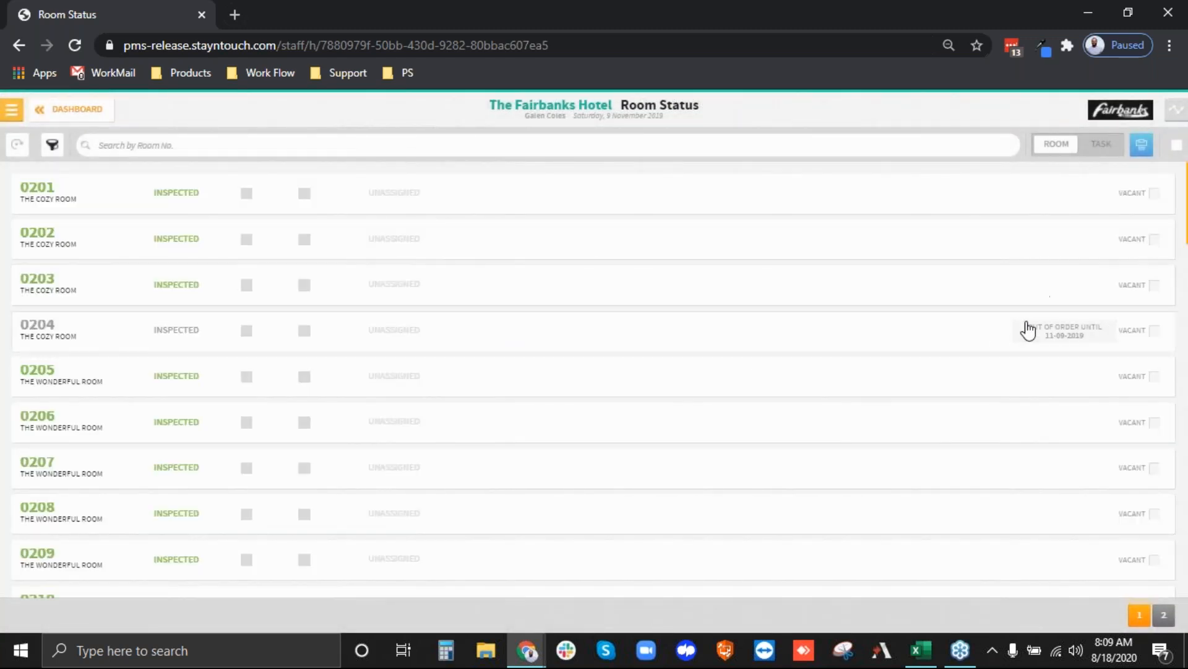
click(476, 332)
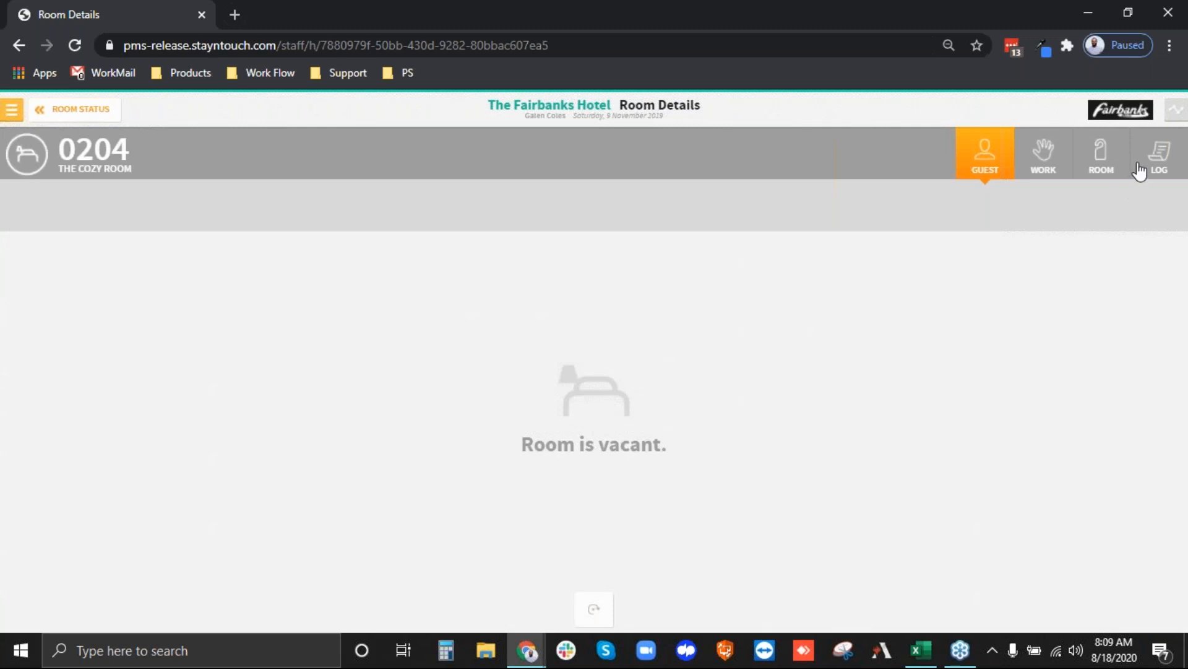
click(1143, 169)
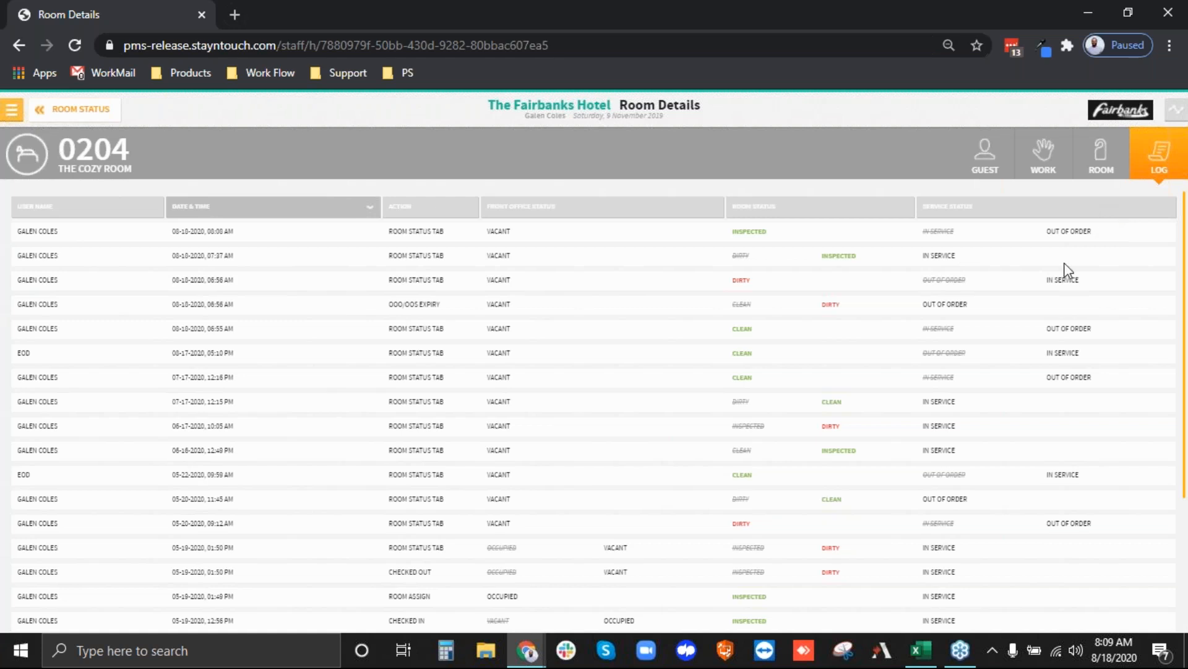
click(81, 116)
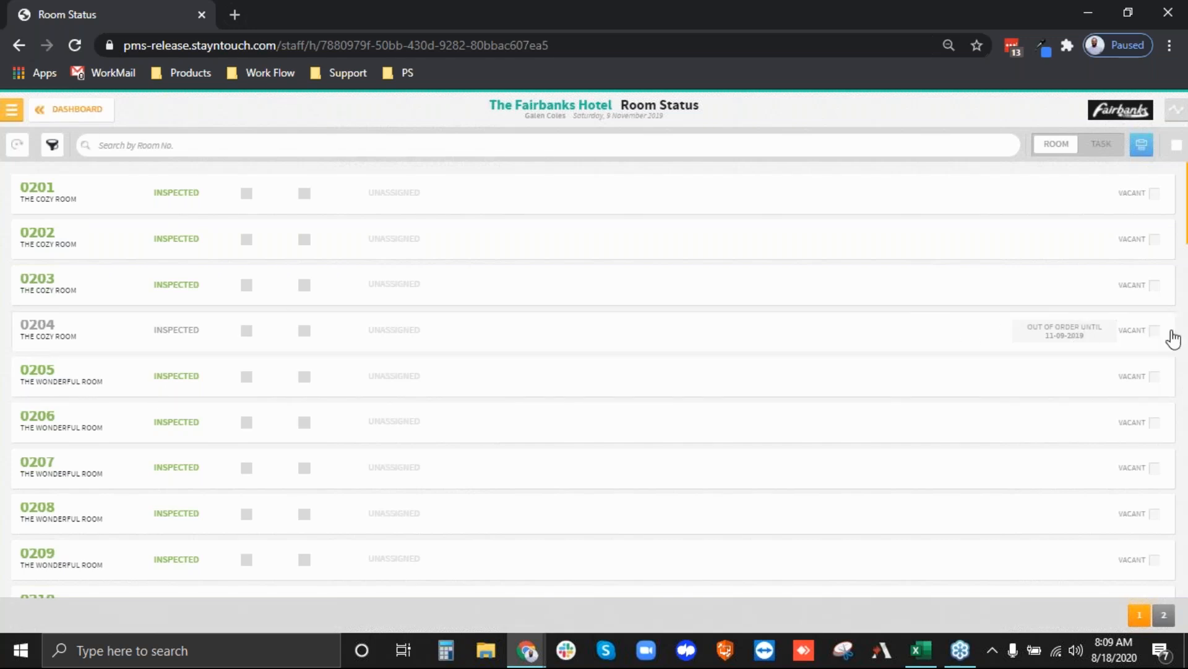
- Update room 0204's service status back to In Service and open its Room Details page
click(1154, 331)
click(1143, 145)
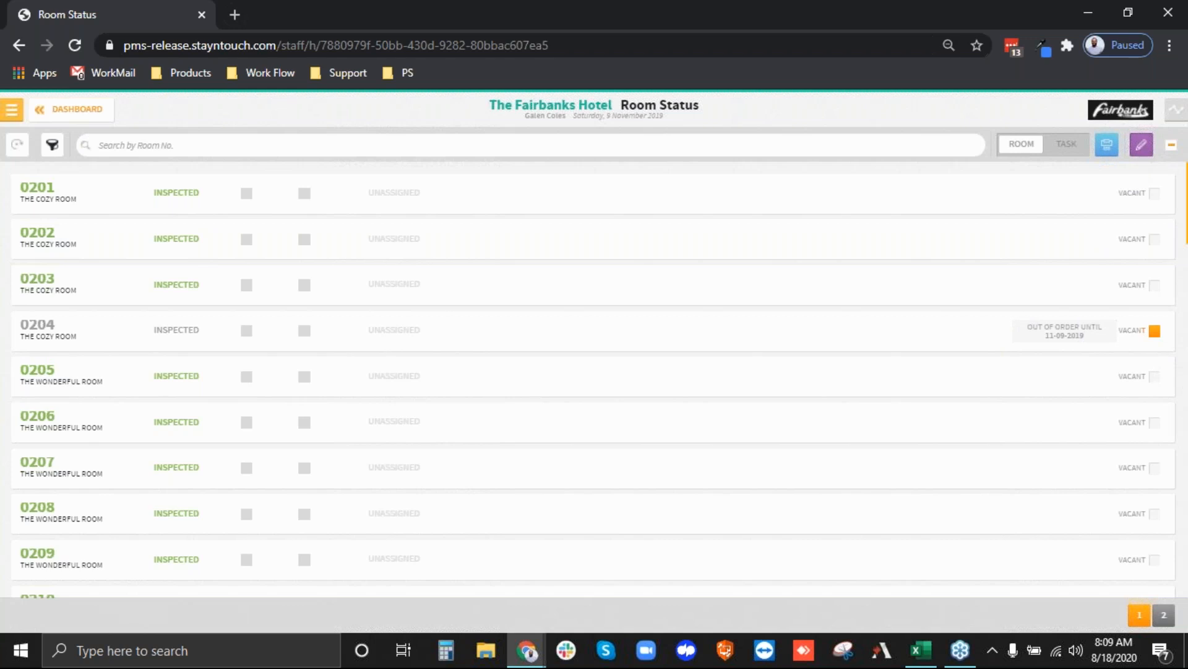
click(619, 295)
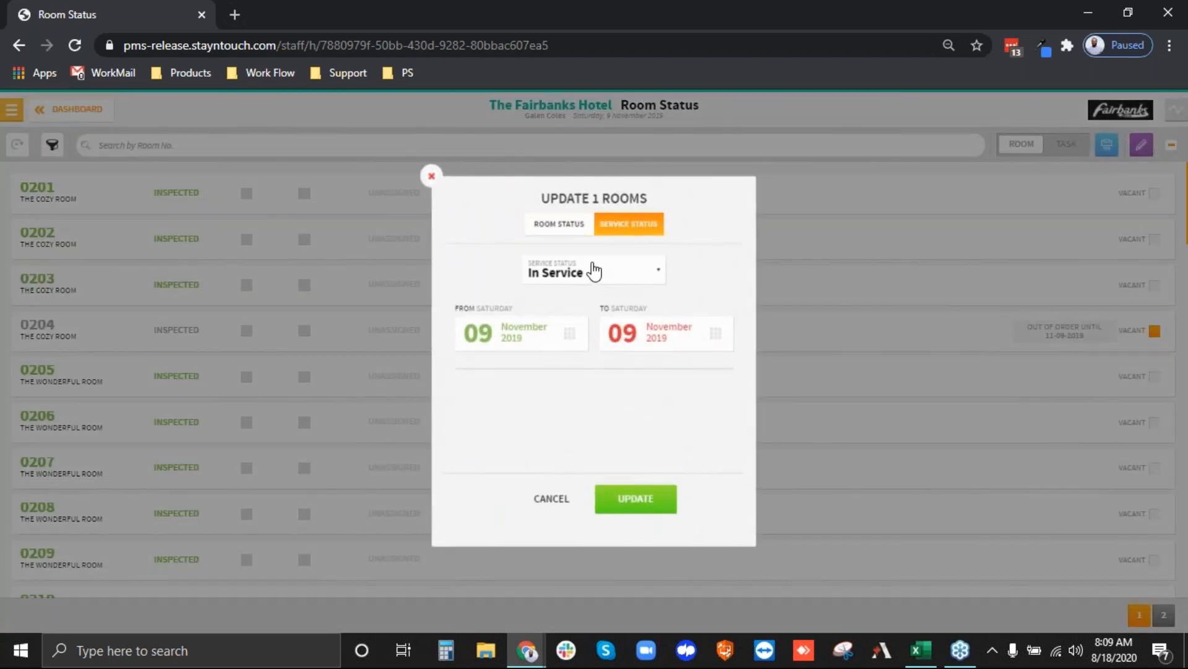
click(625, 498)
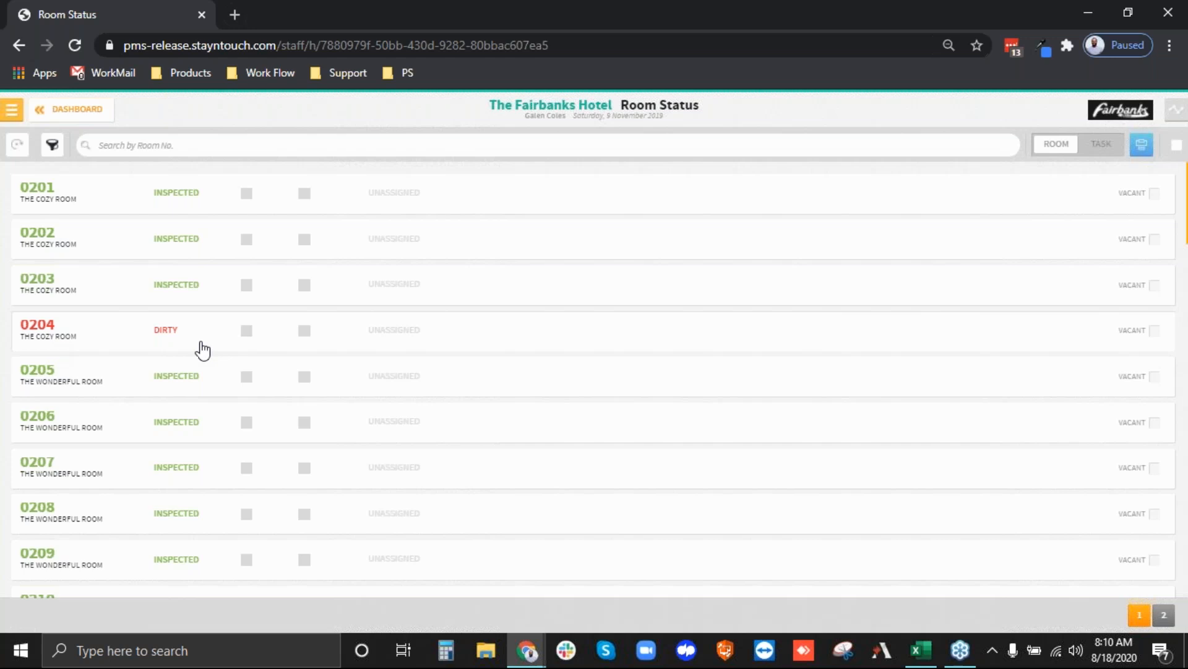
click(435, 344)
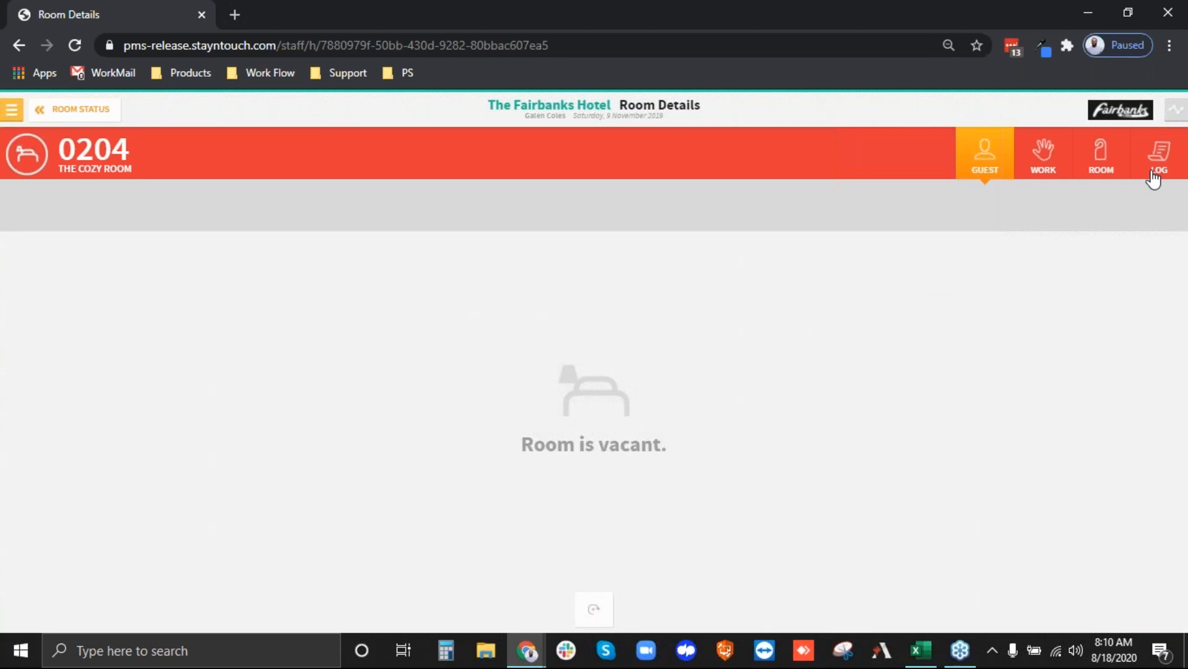
click(1153, 178)
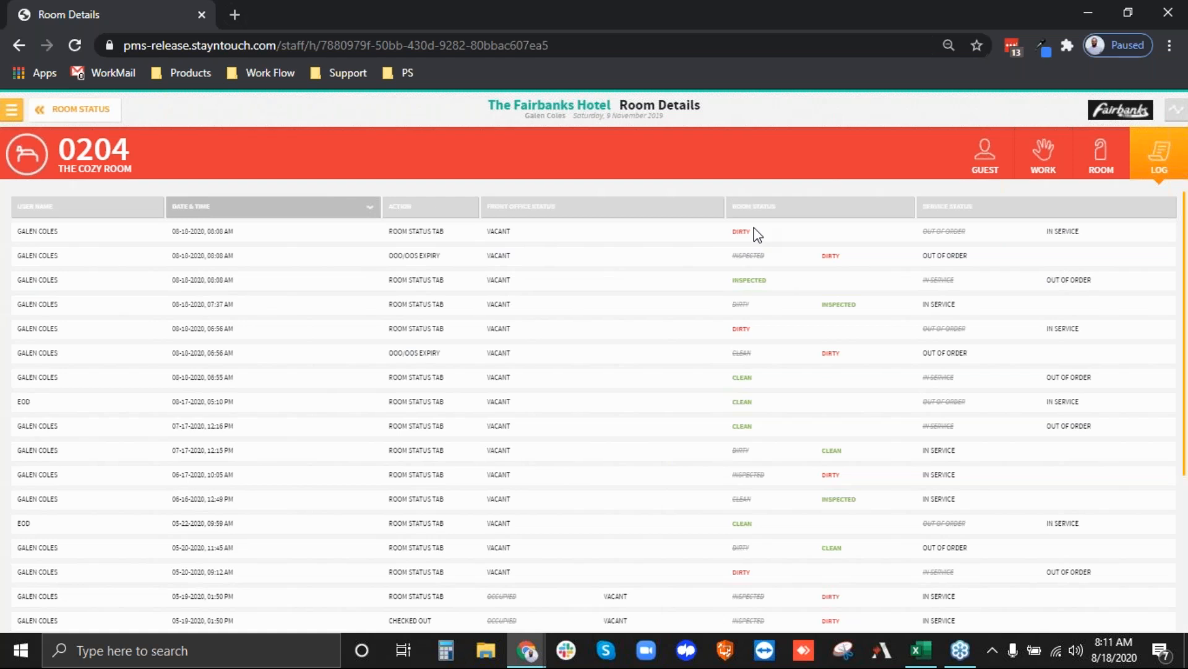
click(93, 111)
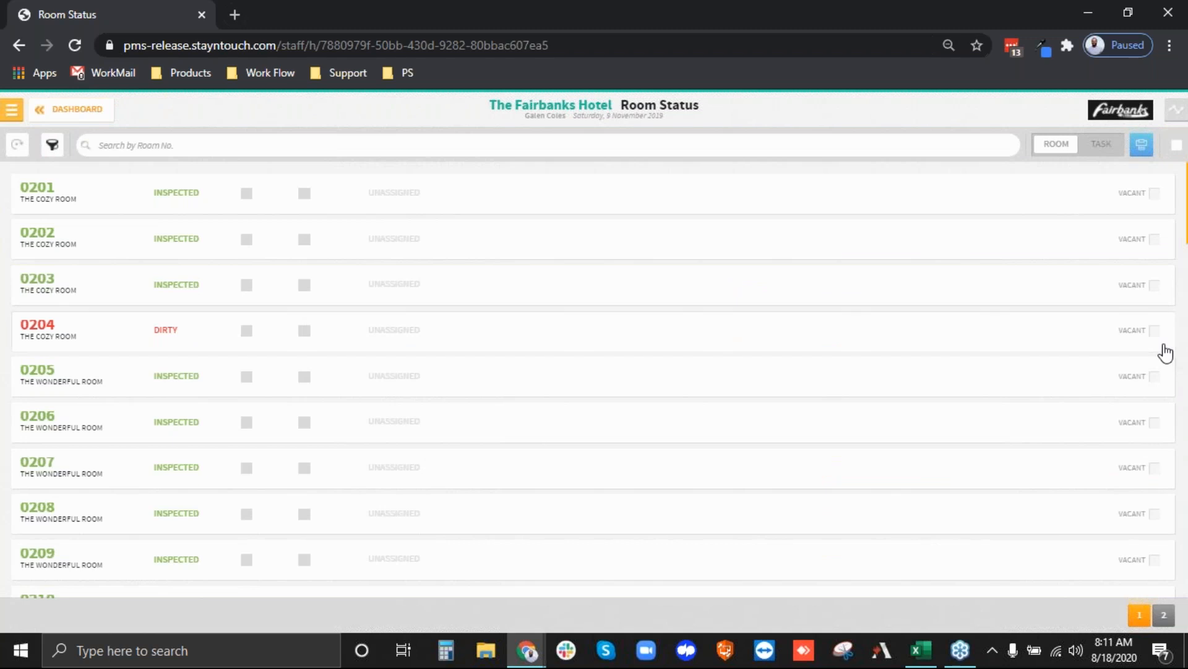
- Mark room 0204 Out Of Order with an INSPECTED room return status
click(1156, 331)
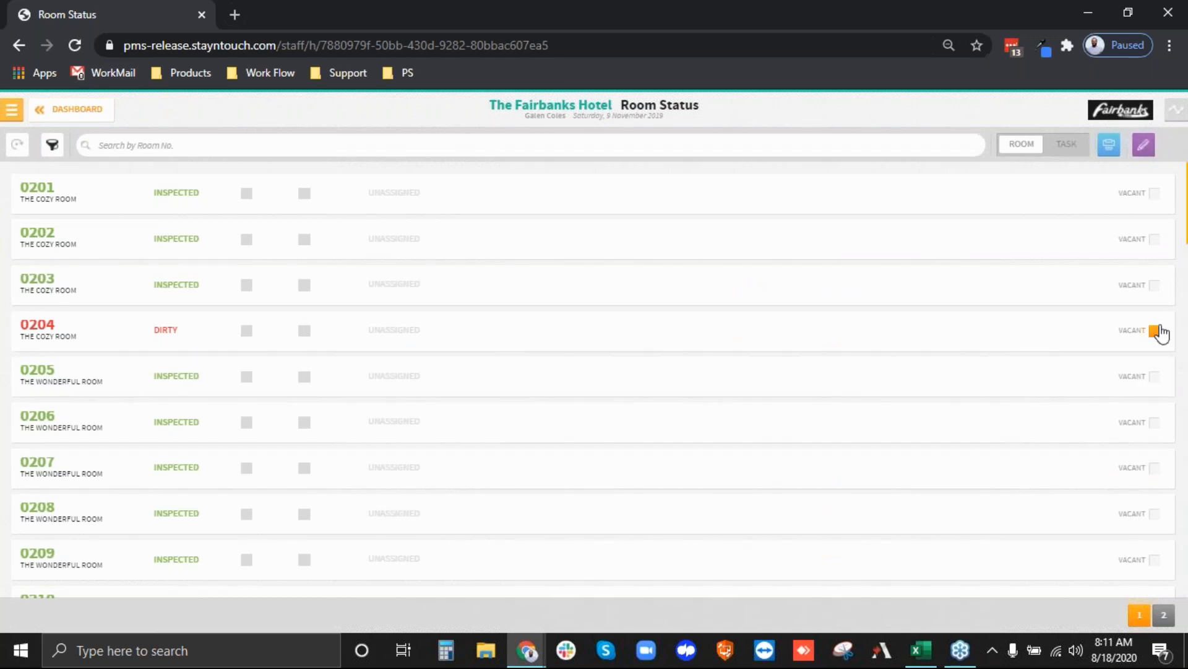
click(1144, 144)
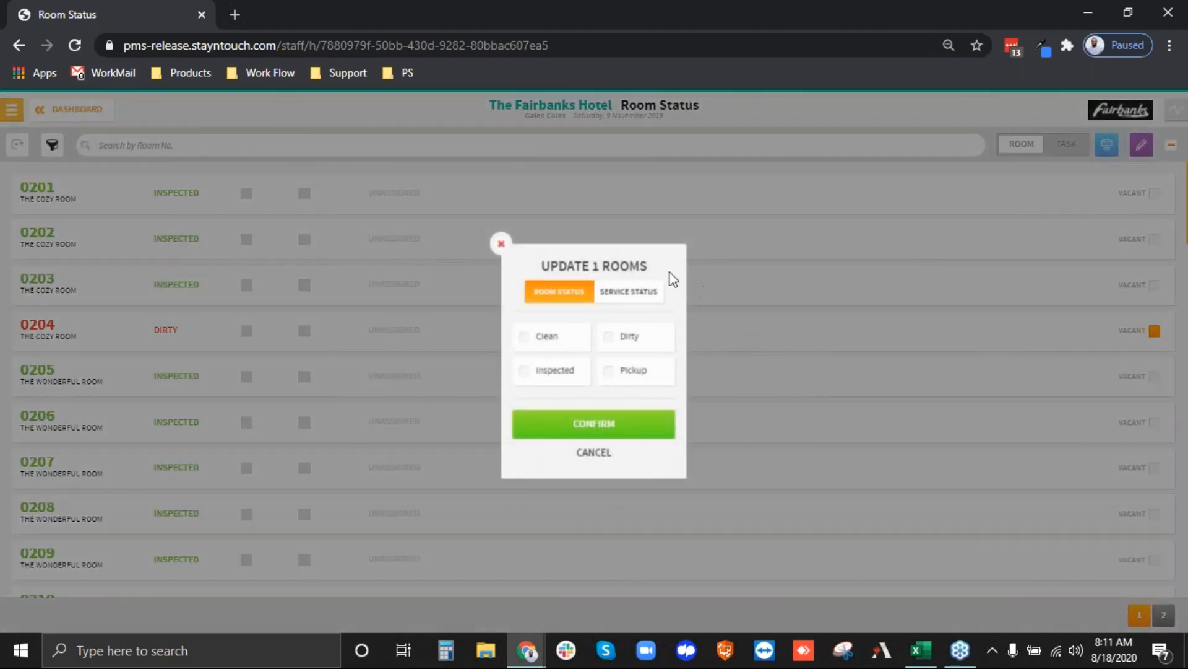
click(629, 291)
click(560, 275)
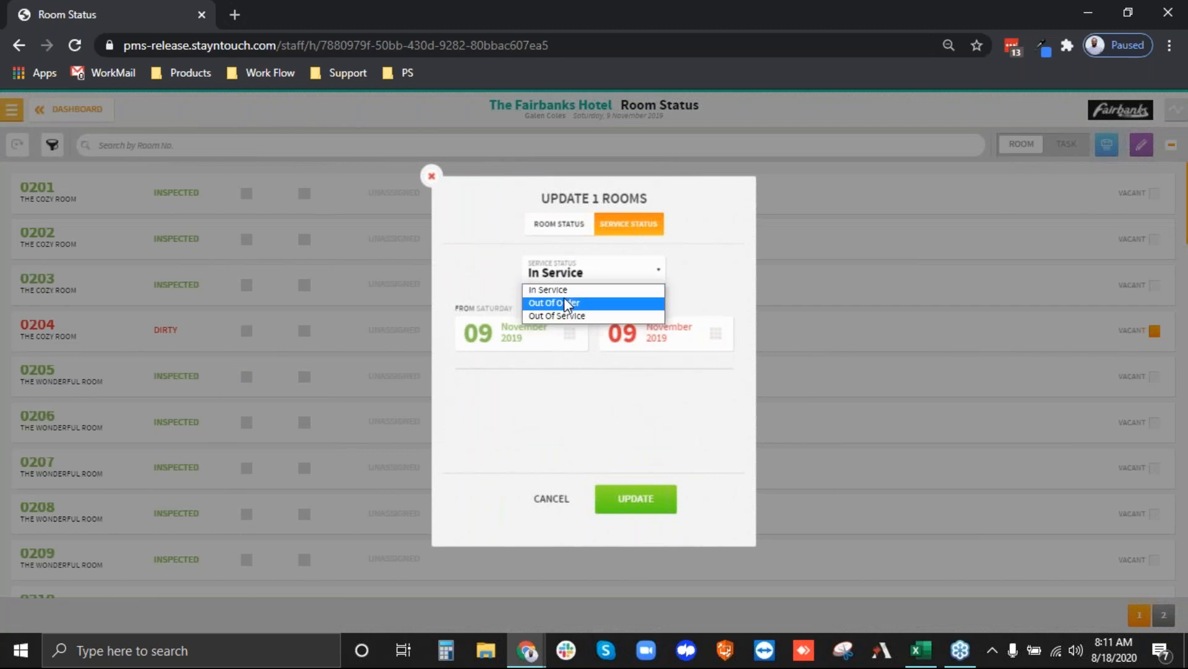
click(557, 303)
click(523, 406)
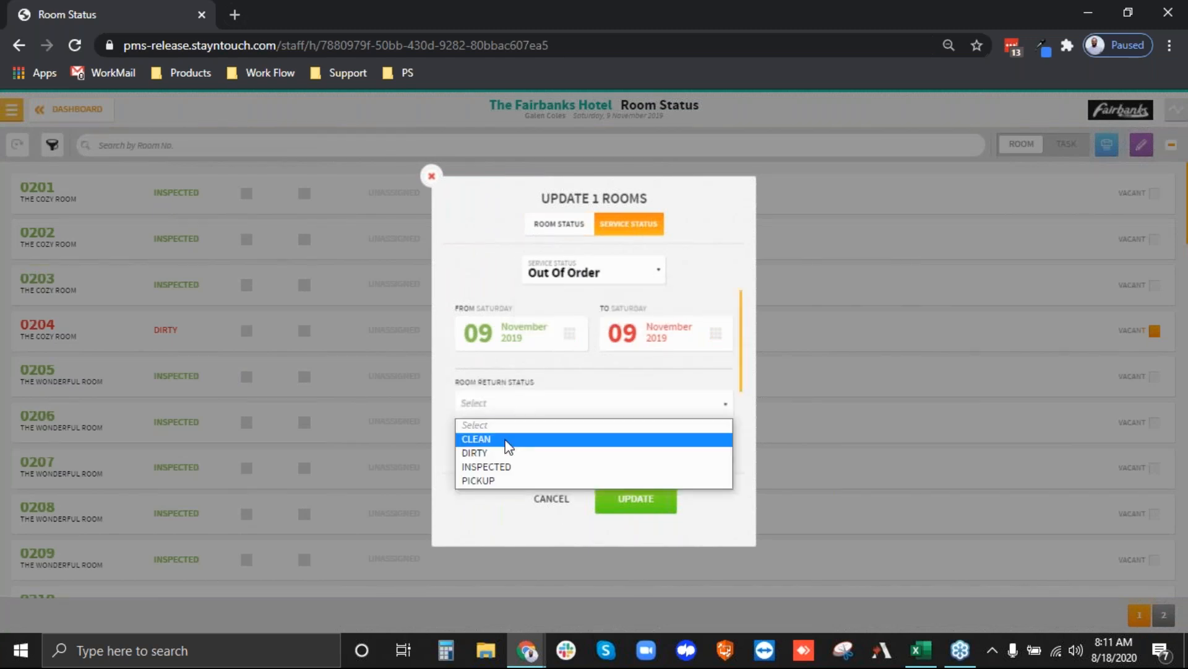
click(536, 467)
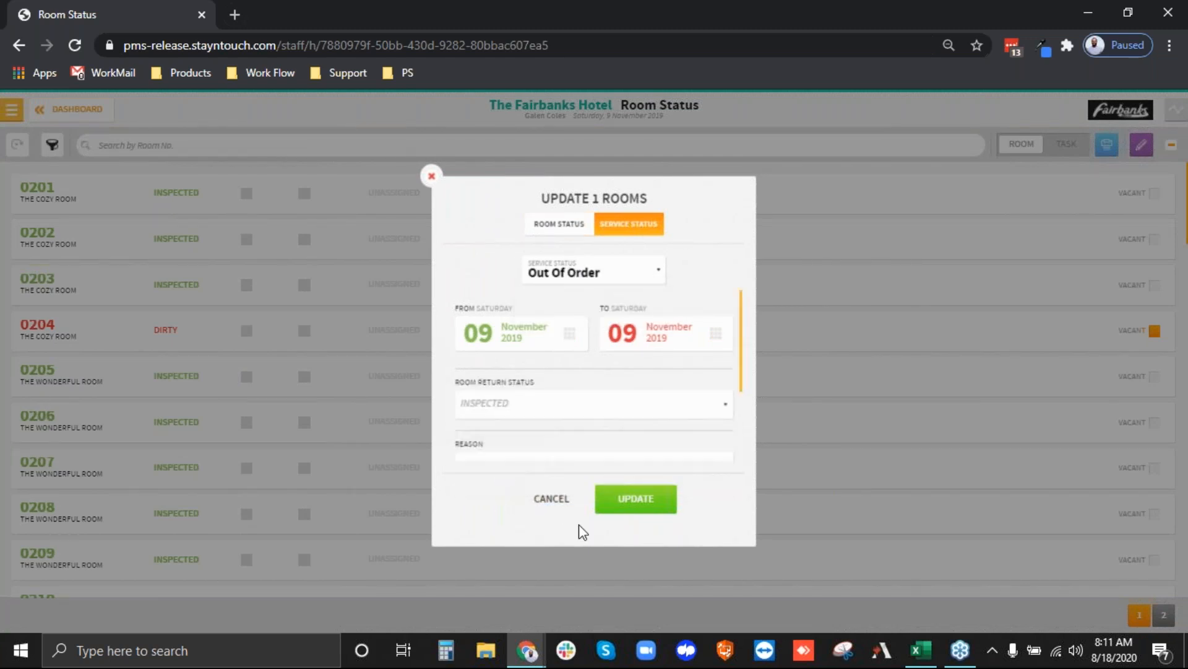
click(665, 501)
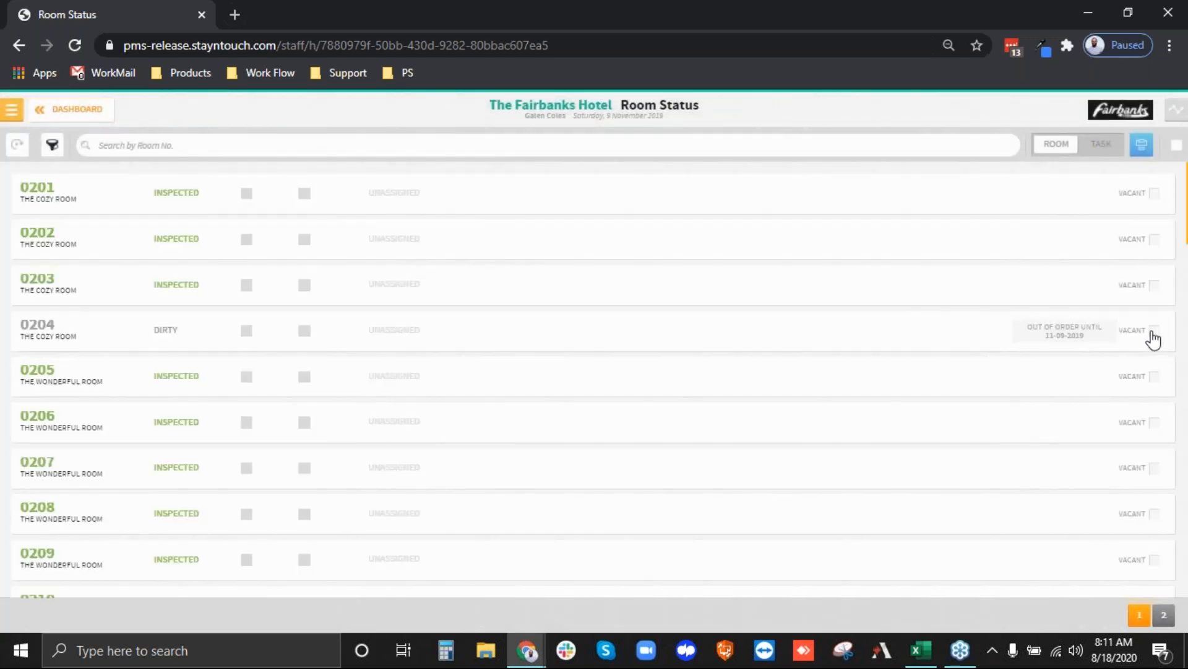
- Put room 0204 back In Service so it shows as Inspected
click(1154, 331)
click(1141, 145)
click(627, 291)
click(621, 505)
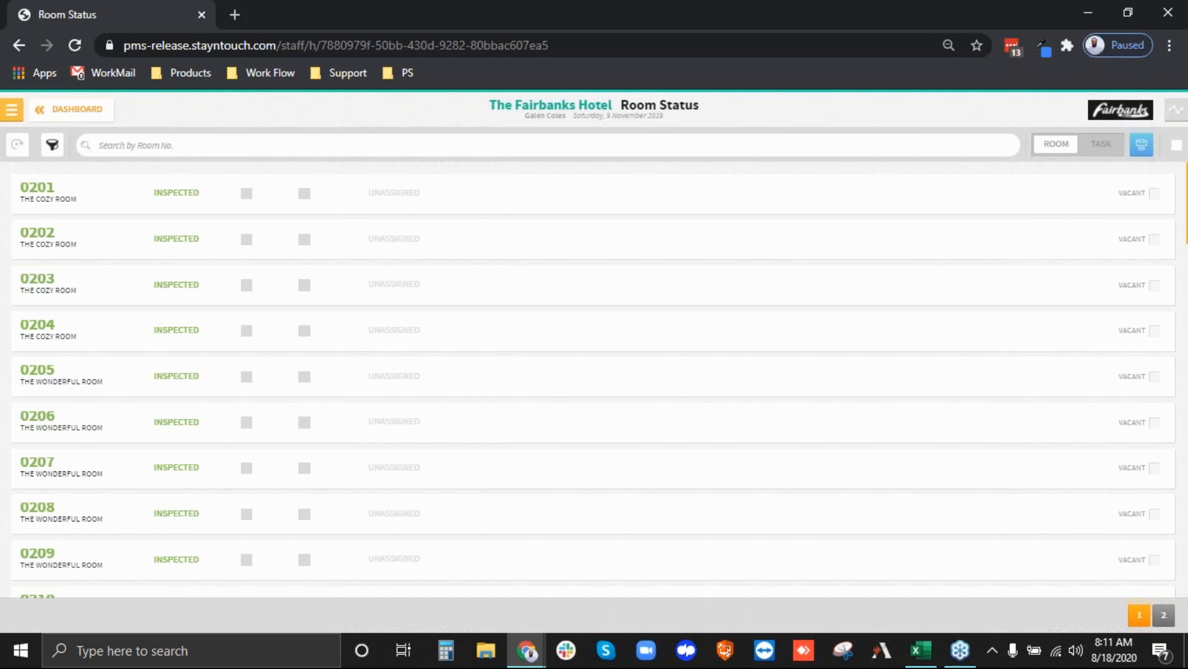
- From the Dashboard's Stayovers tile, open room 0501's Stay Card and inspect the guest's phone number
click(18, 112)
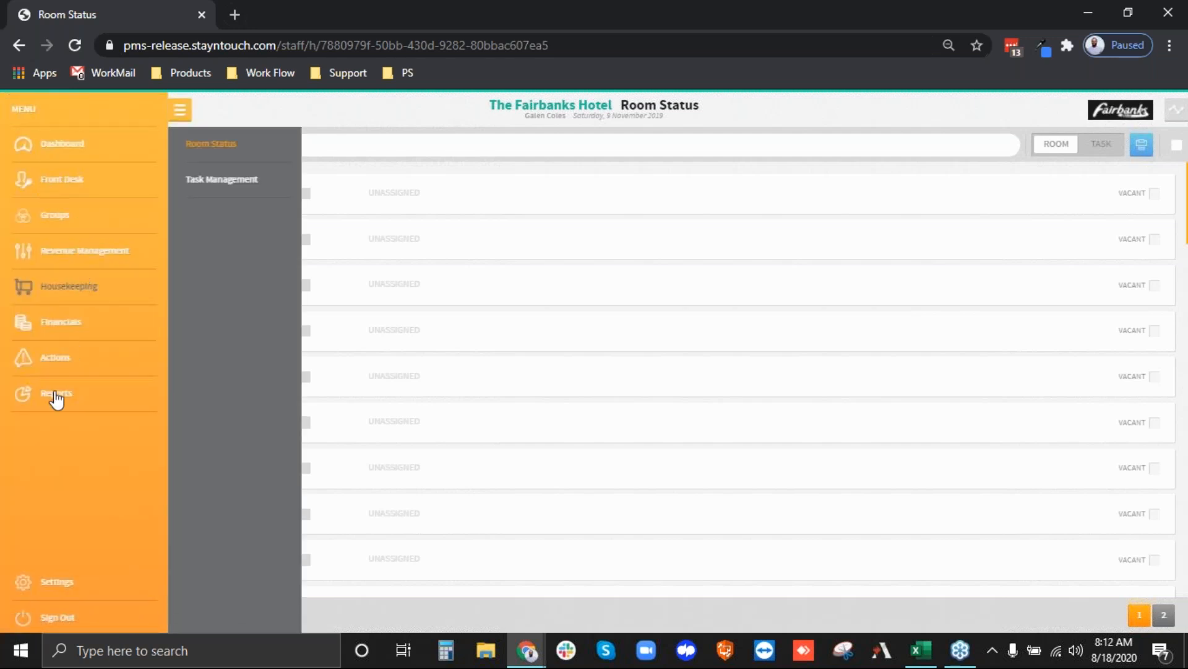
click(104, 143)
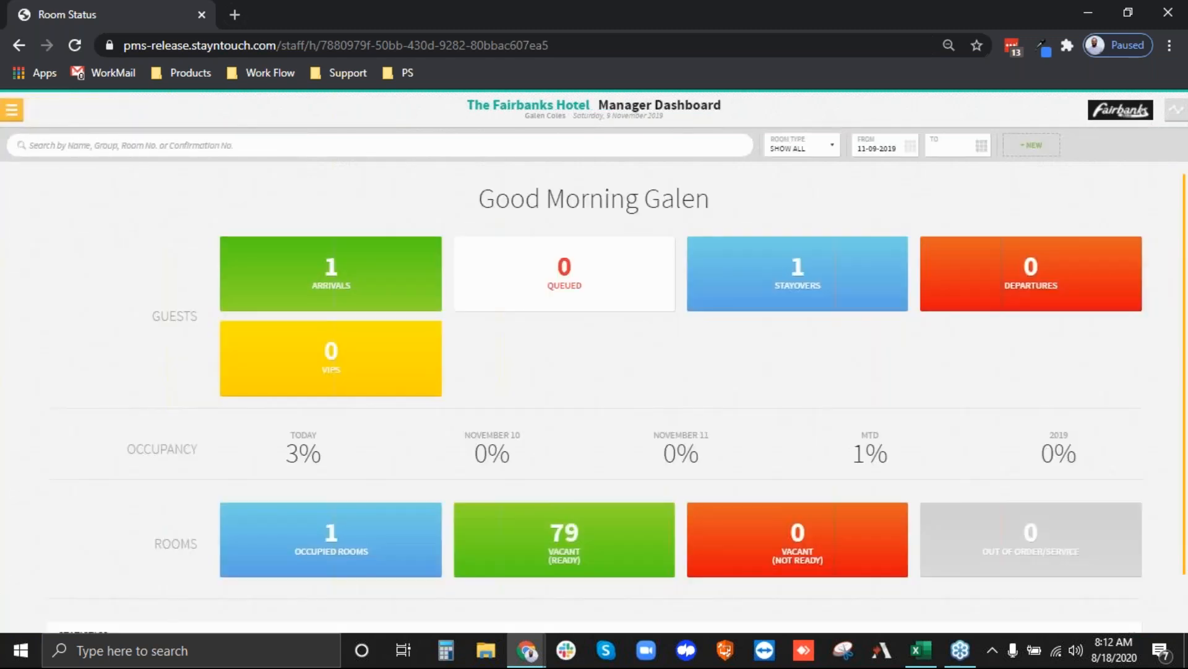
click(865, 273)
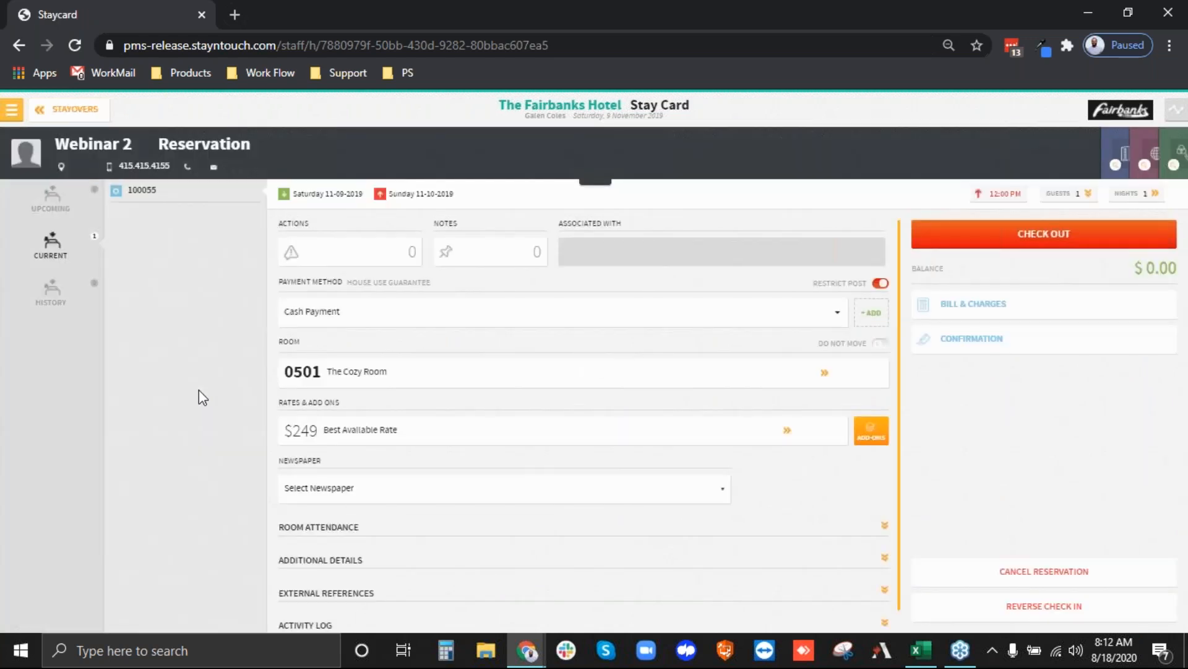
click(145, 165)
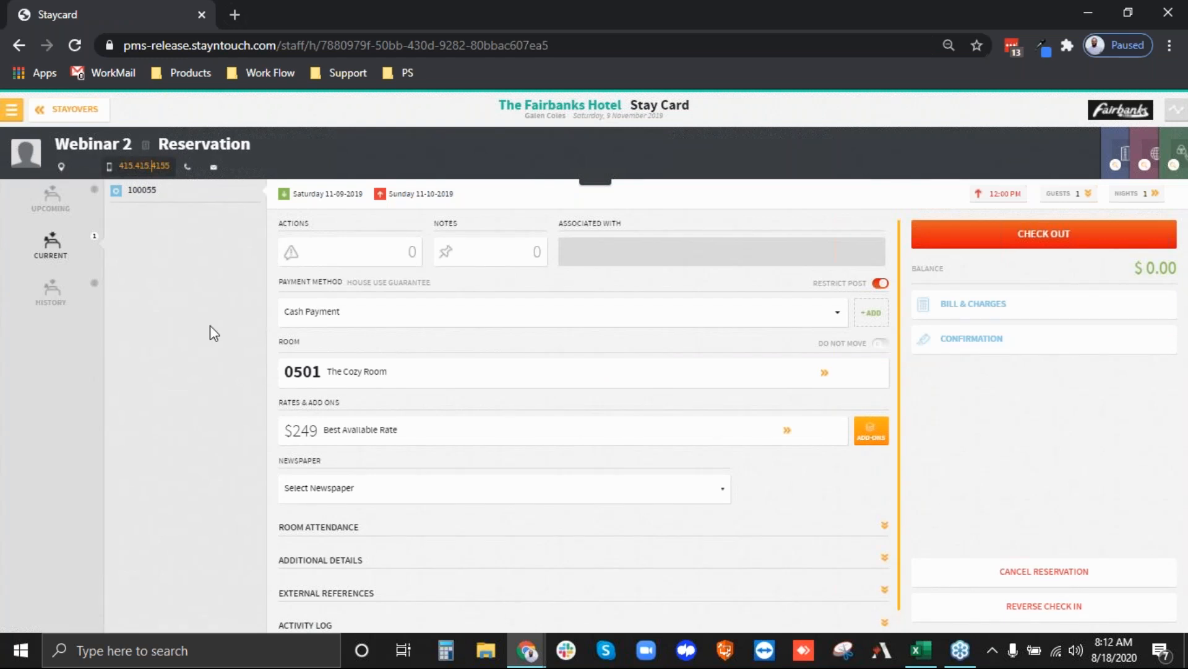
key(Right)
key(Right)
key(Right)
key(Right)
click(11, 109)
- Start a new report and select In-House Guests via the report search
click(32, 405)
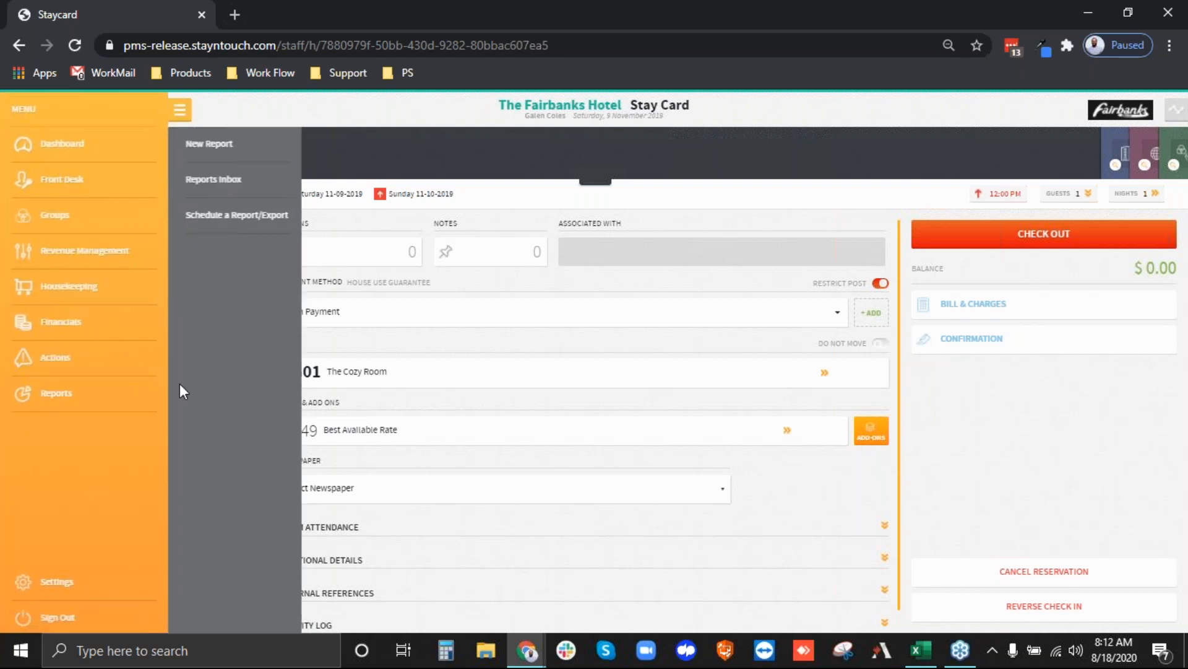
click(198, 149)
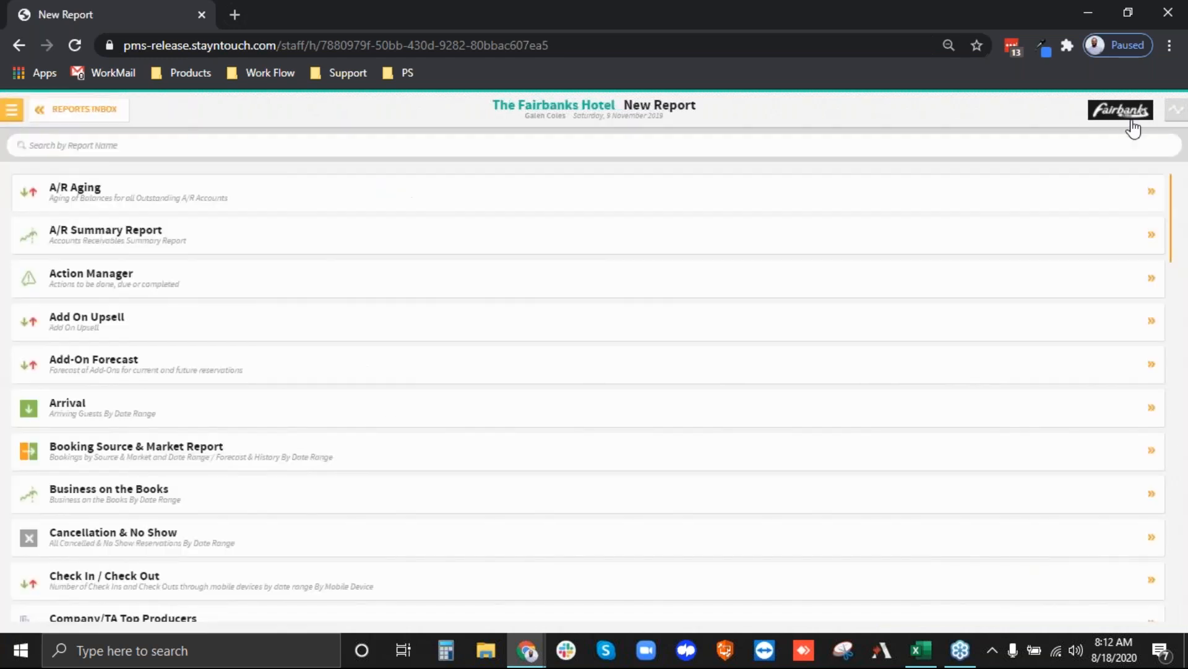
click(200, 145)
text(n-ho)
key(BackSpace)
key(BackSpace)
key(BackSpace)
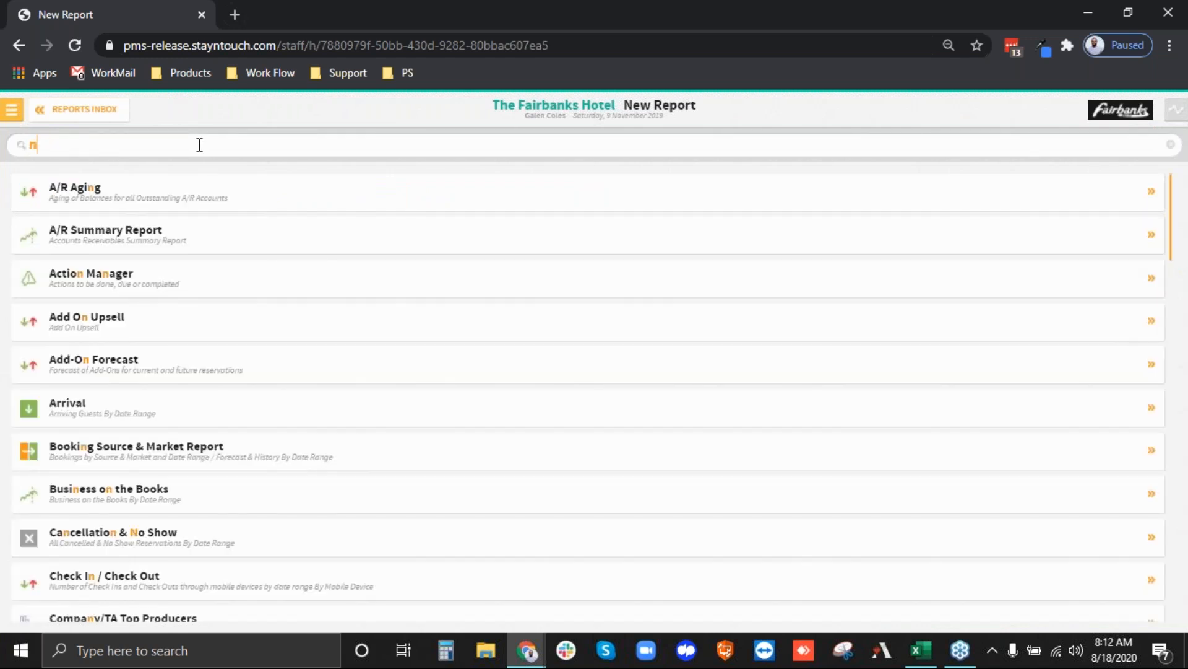
text(-hou)
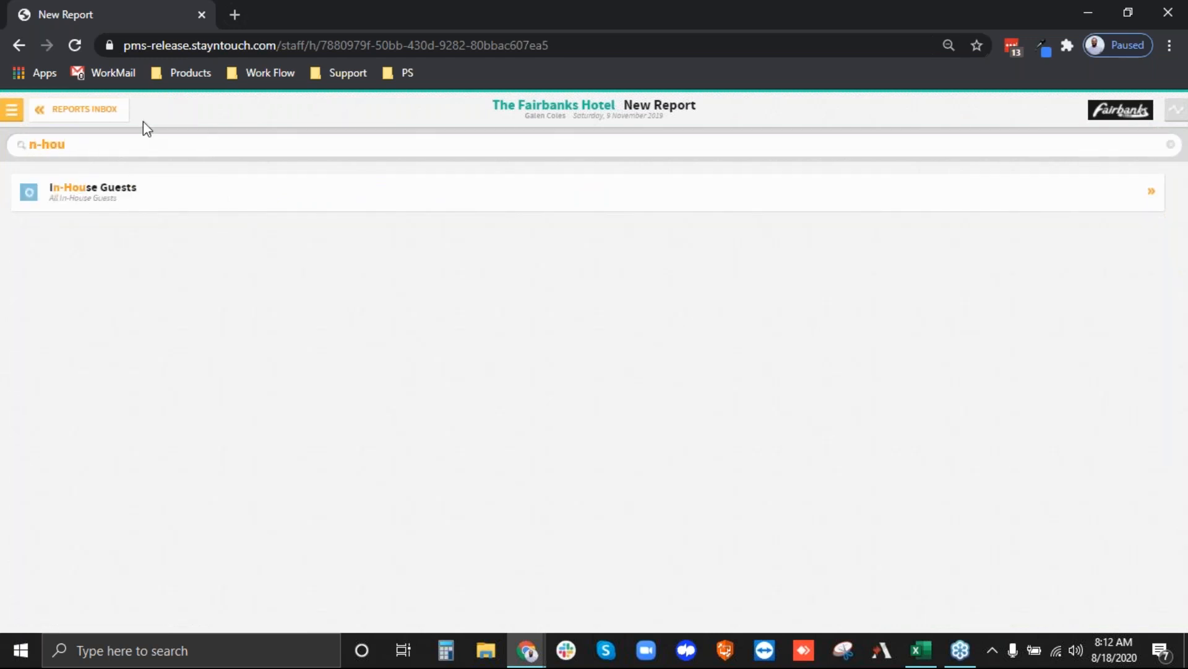
click(109, 197)
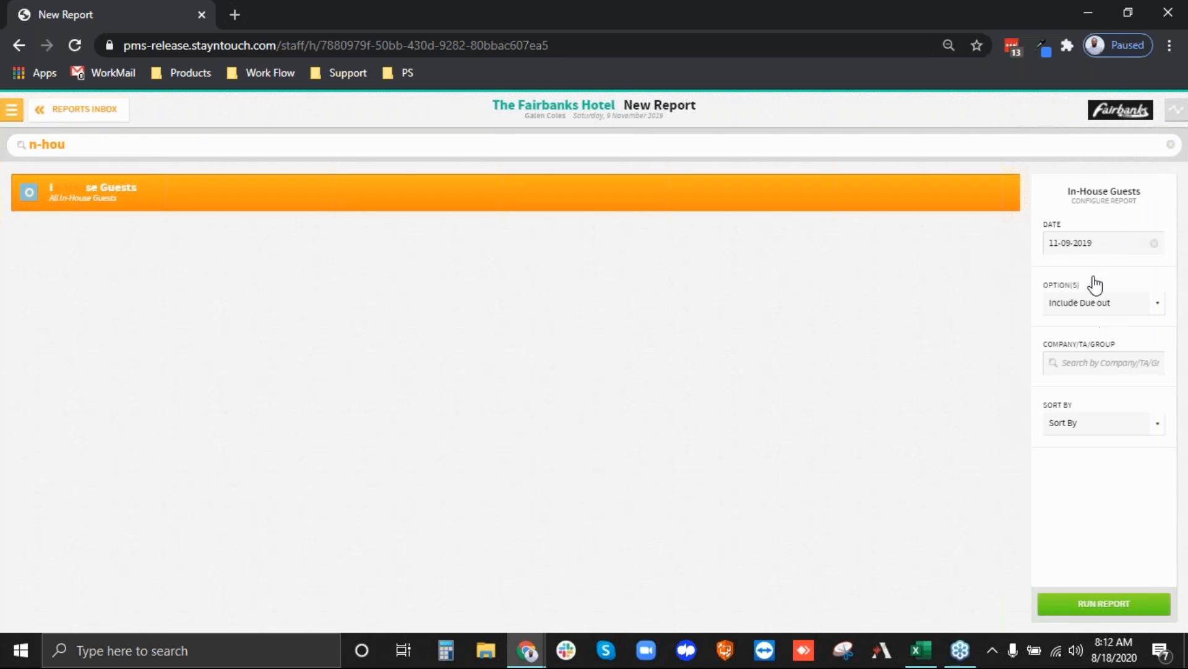
- Include guest notes, reservation notes and phone numbers, run it, and open it from the Inbox
click(1088, 306)
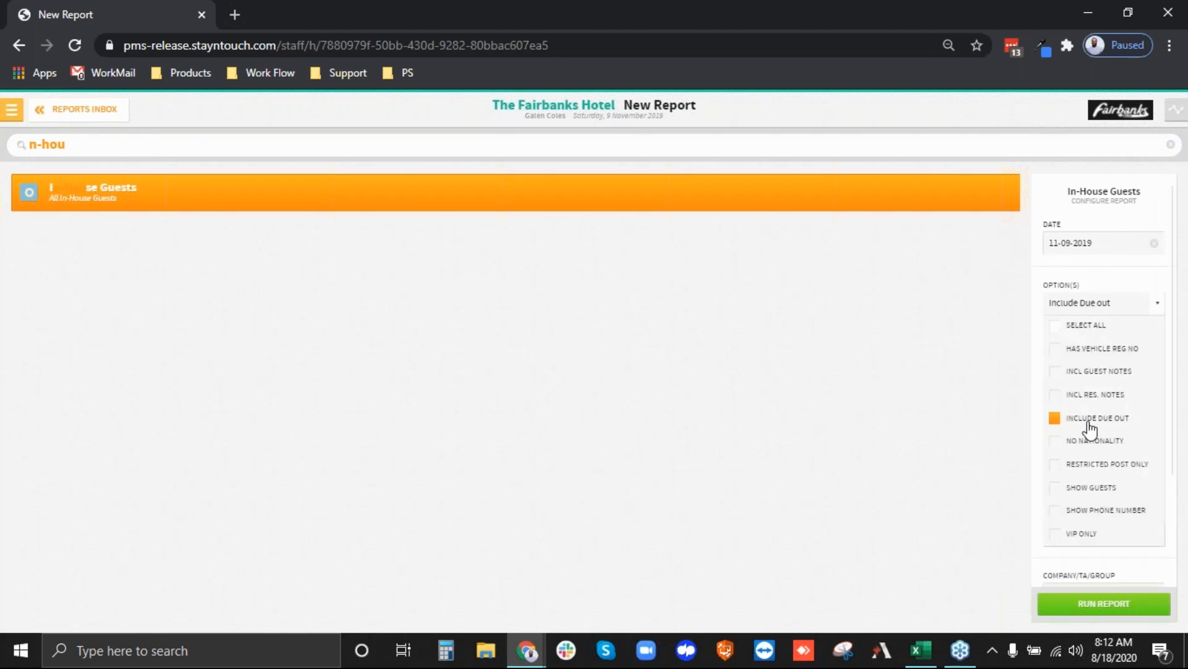
click(1093, 374)
click(1098, 403)
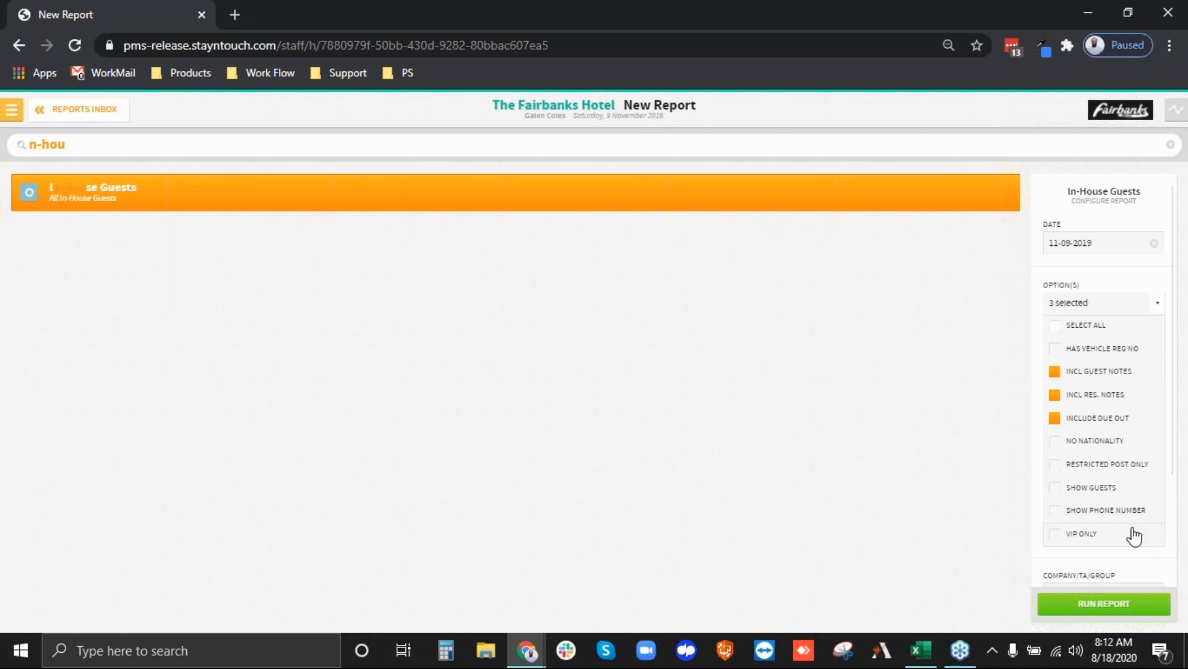
click(1093, 517)
click(1123, 613)
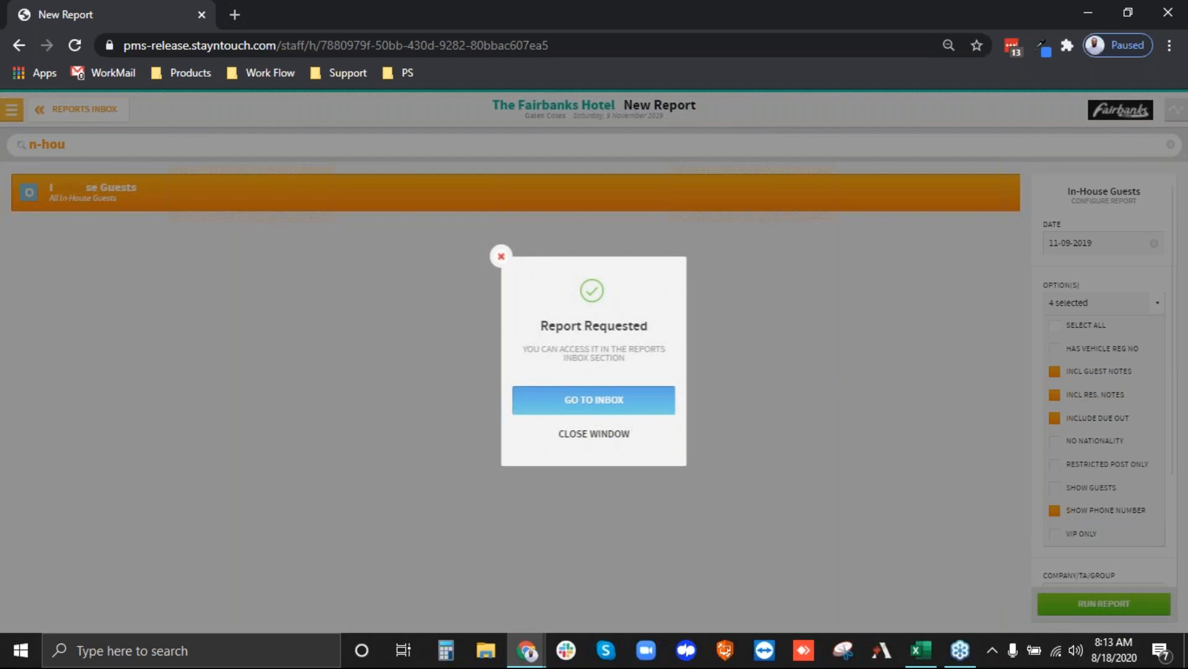
click(577, 409)
click(18, 146)
click(203, 234)
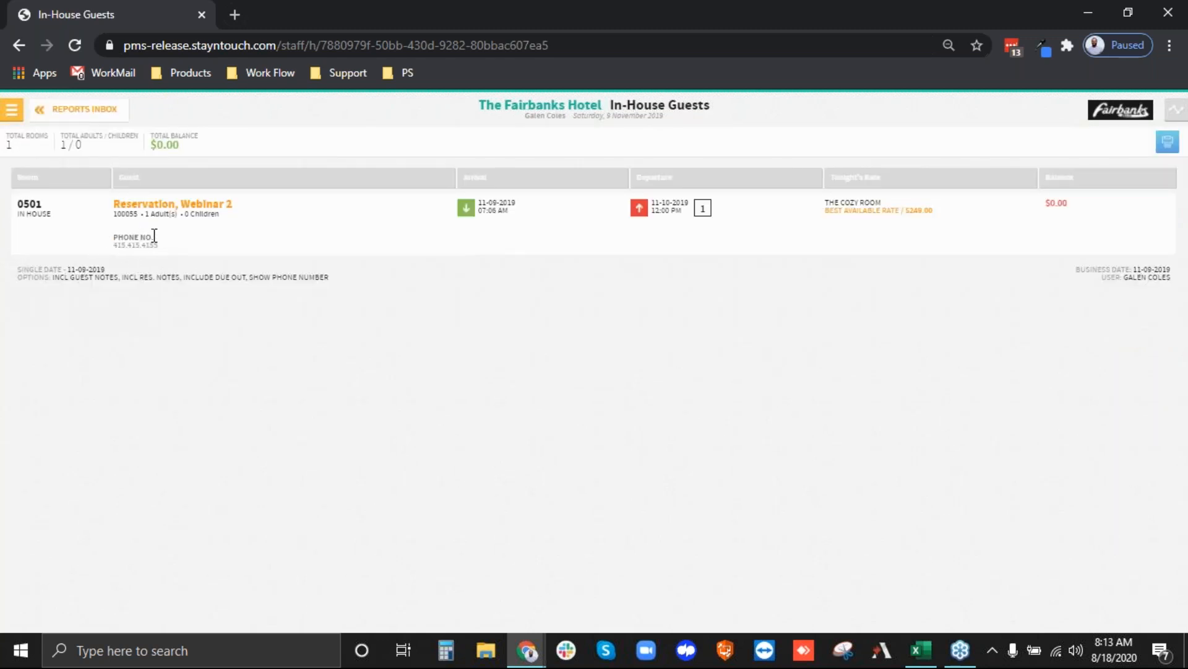
- Open the Stay Card of room 0501's reservation from the report's name link
click(137, 208)
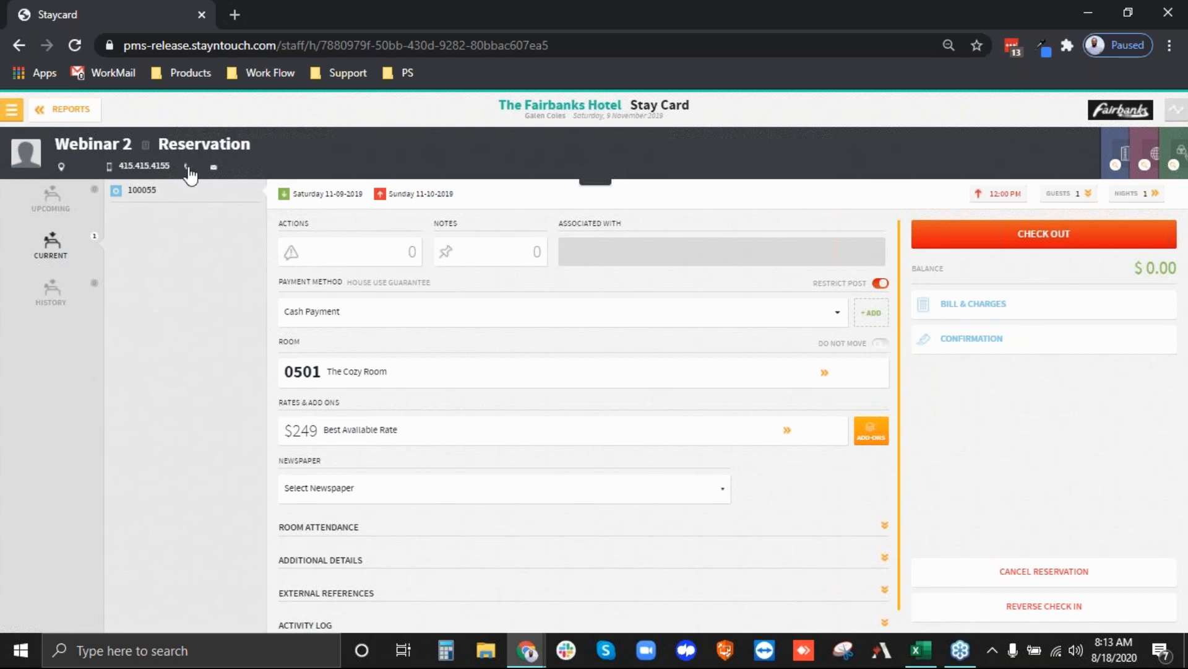
- Retype the guest's phone number, paste the same number as their mobile, save, and go back to Reports
click(188, 168)
double_click(149, 167)
key(ctrl+c)
key(BackSpace)
text(41)
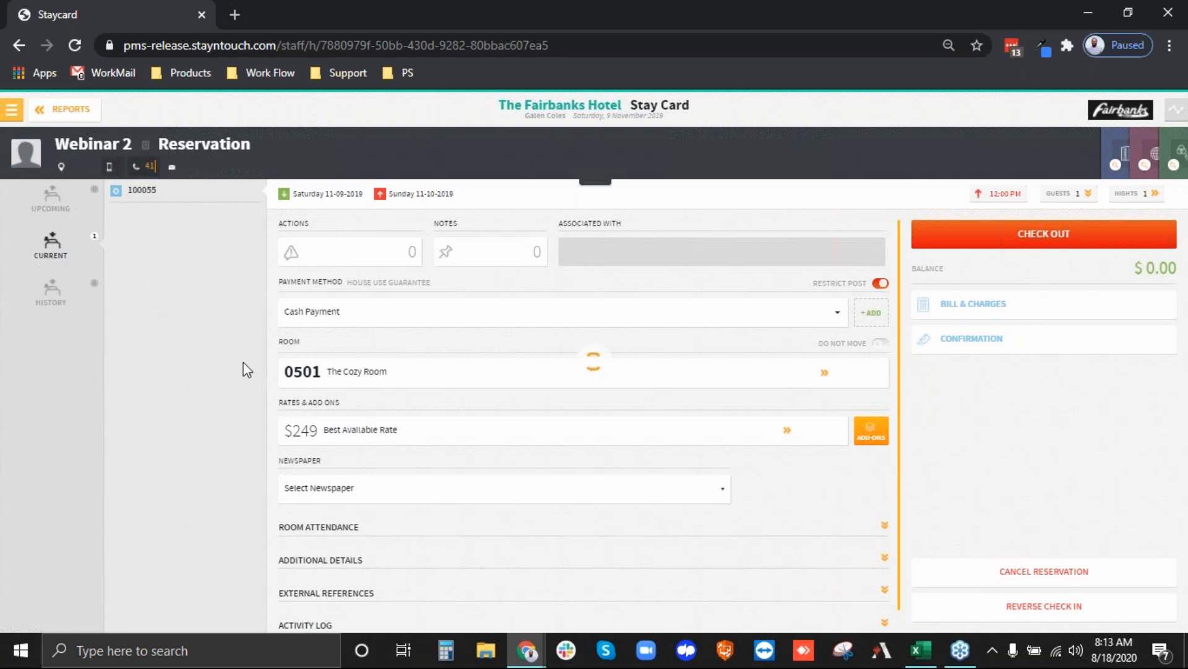
text(5.415.41555)
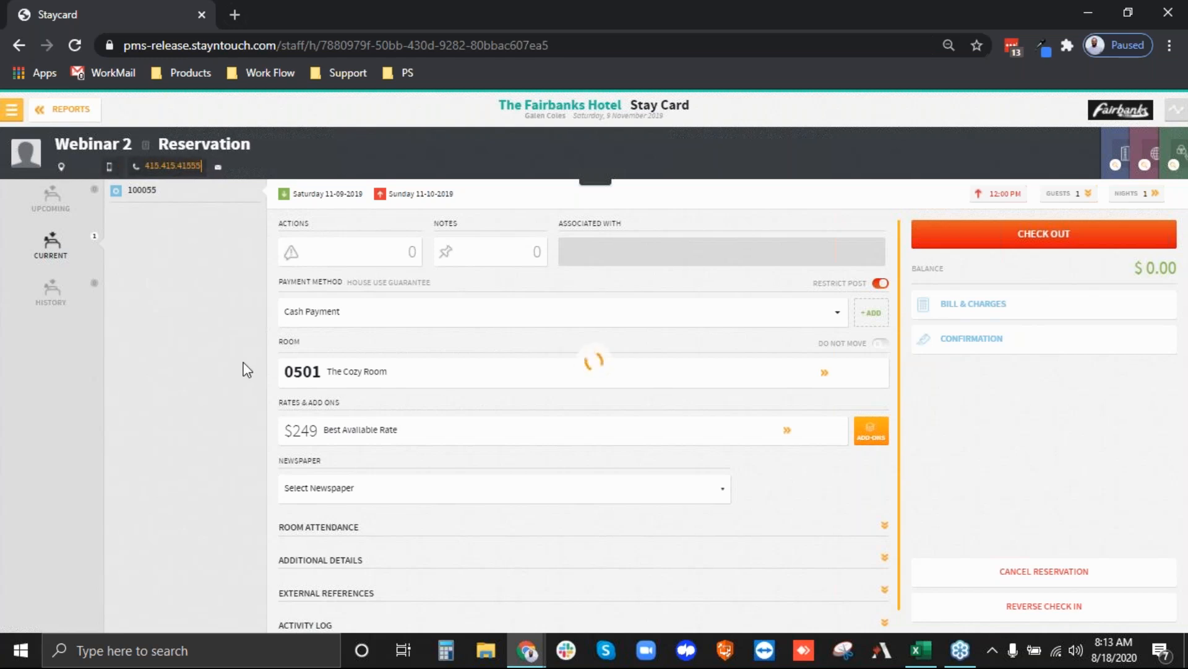
key(BackSpace)
click(121, 166)
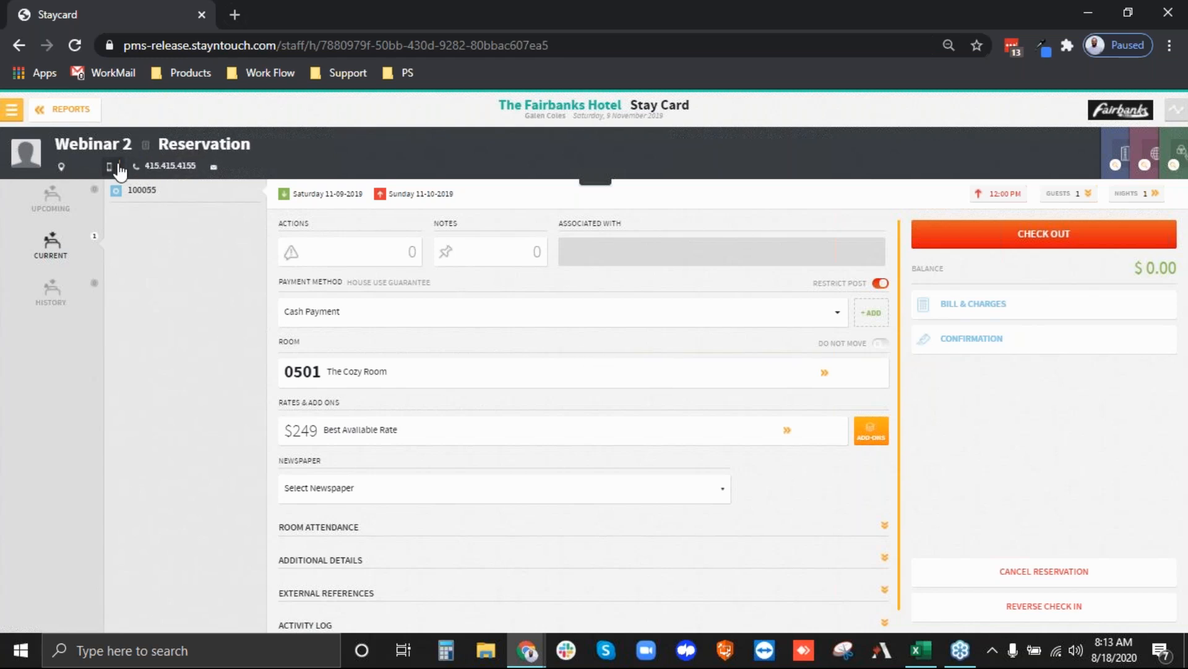
key(ctrl+v)
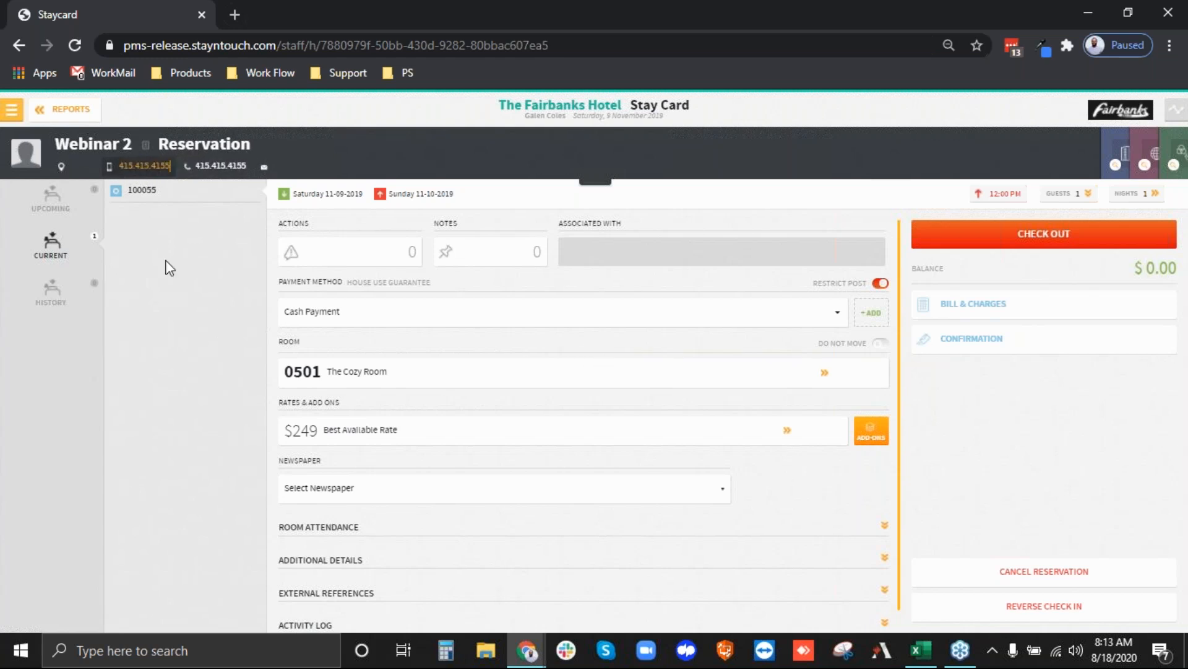
click(204, 172)
click(146, 172)
click(62, 109)
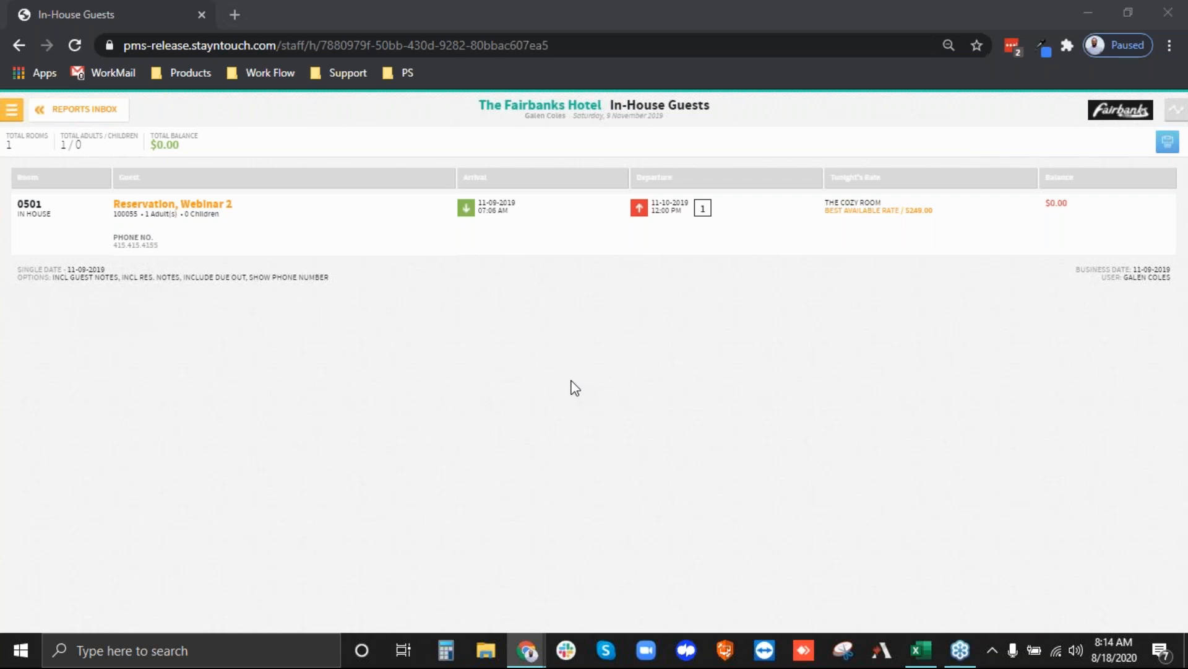
- Open room 0204 from Housekeeping Room Status and view its LOG tab
click(13, 111)
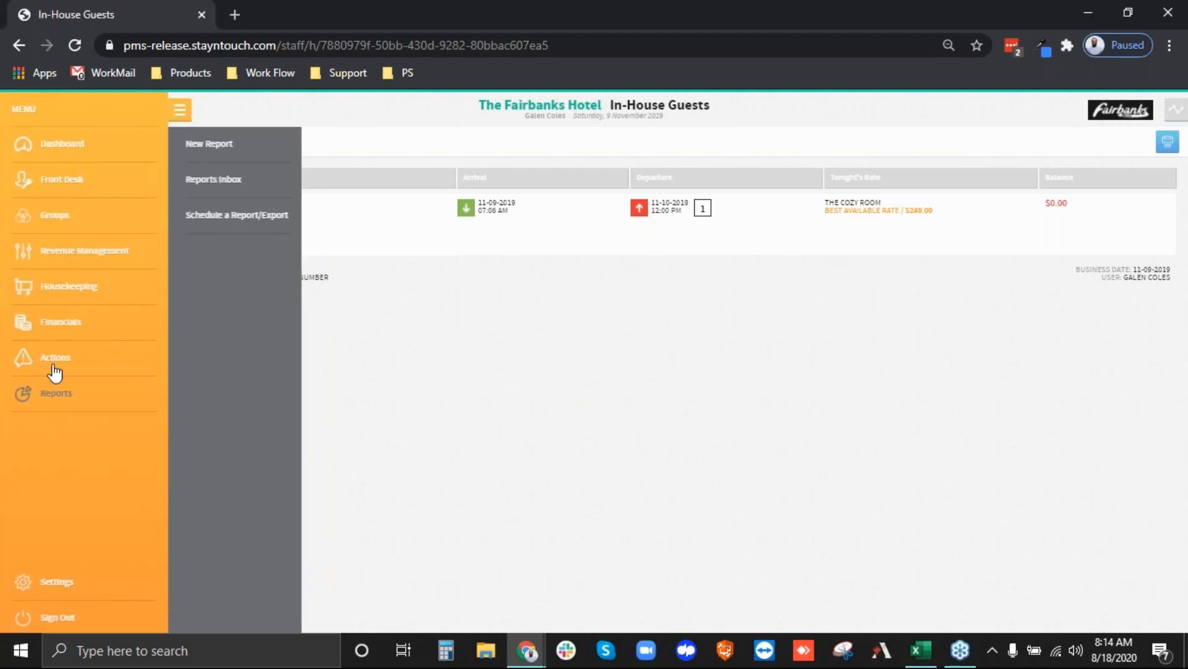
click(221, 147)
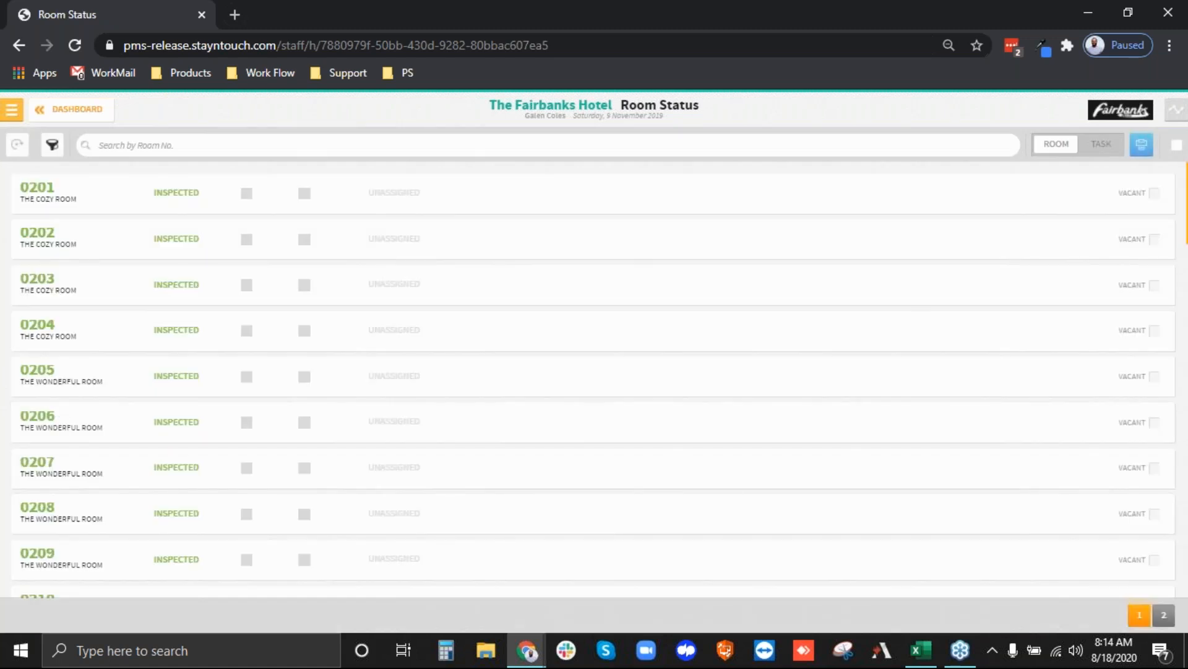
click(708, 341)
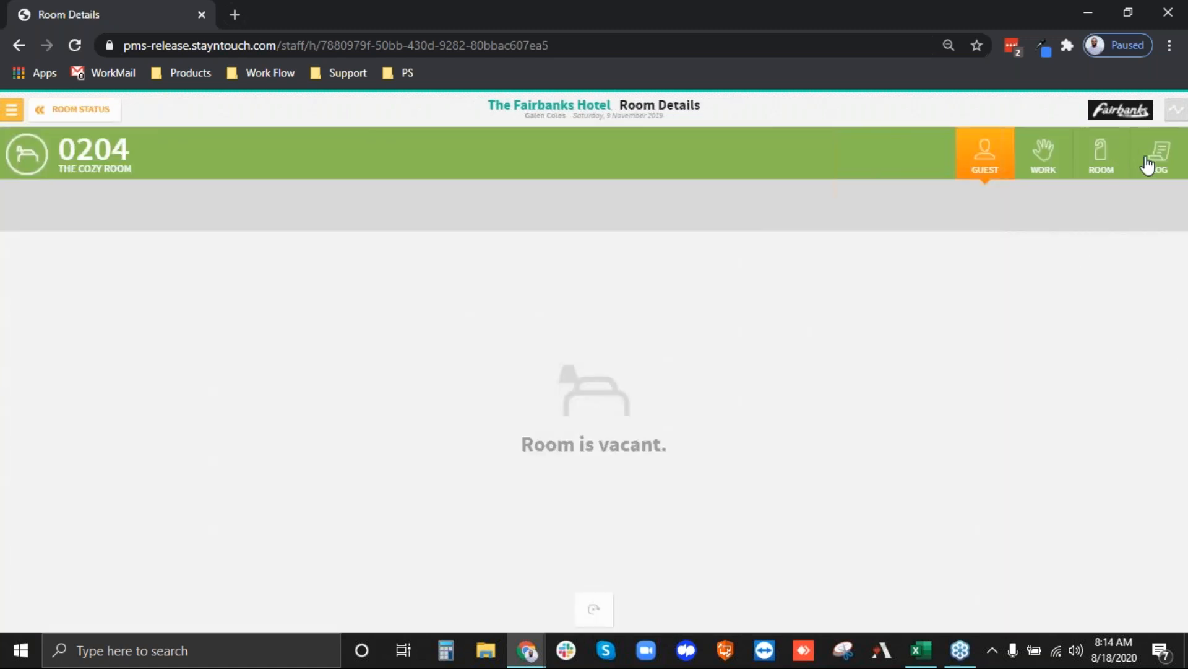
click(1149, 166)
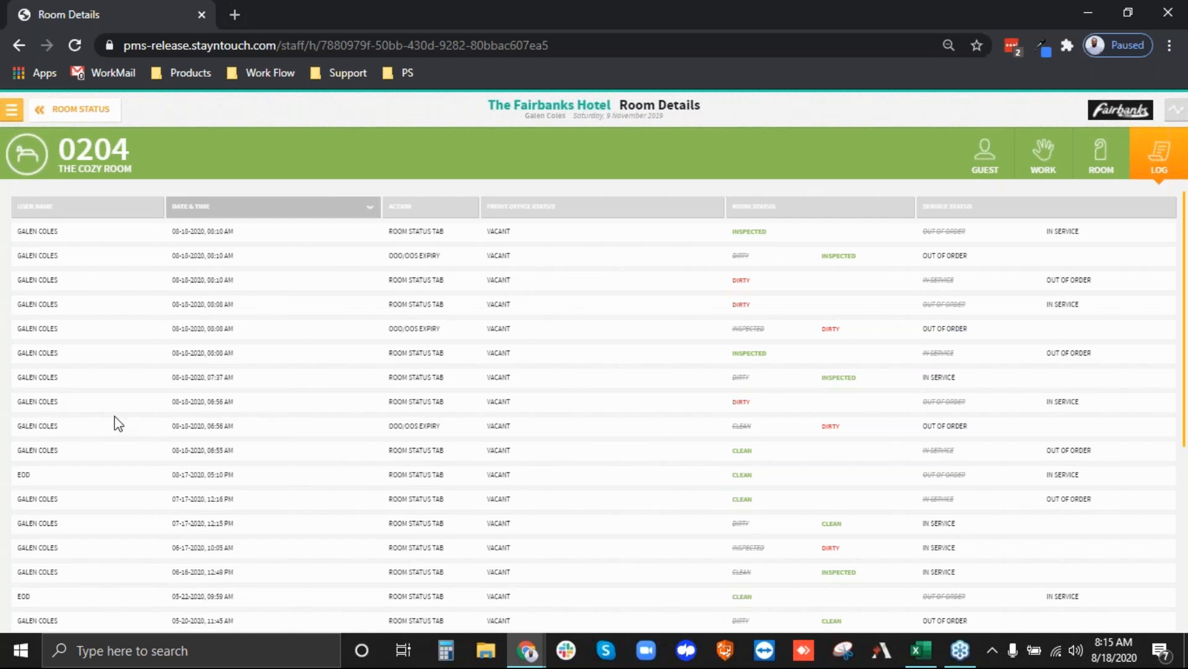
- Go back to the Manager Dashboard, then advance the Chrome slideshow to Slide 3, Presentation Recap
click(12, 110)
click(93, 150)
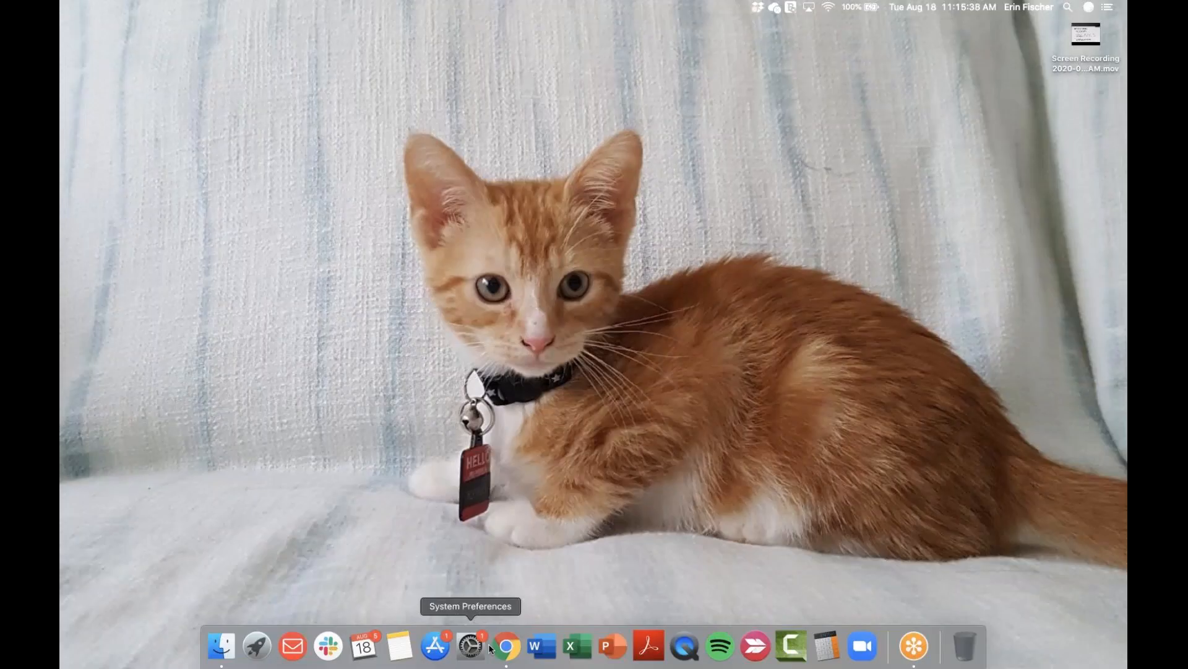
click(501, 644)
key(Right)
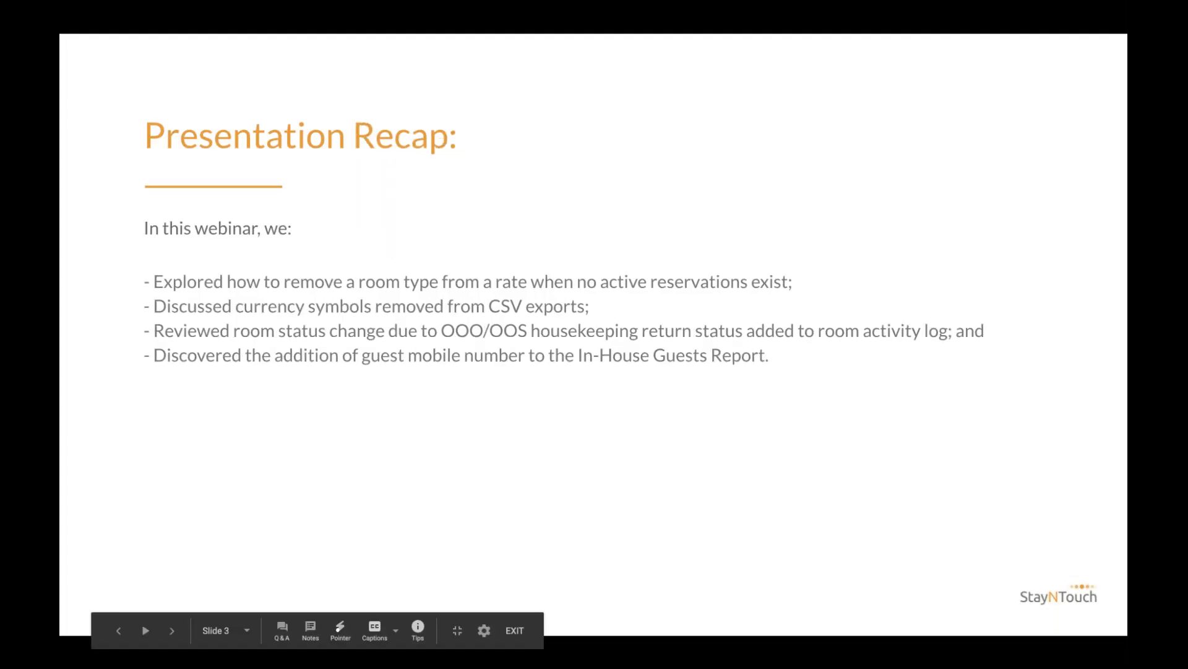